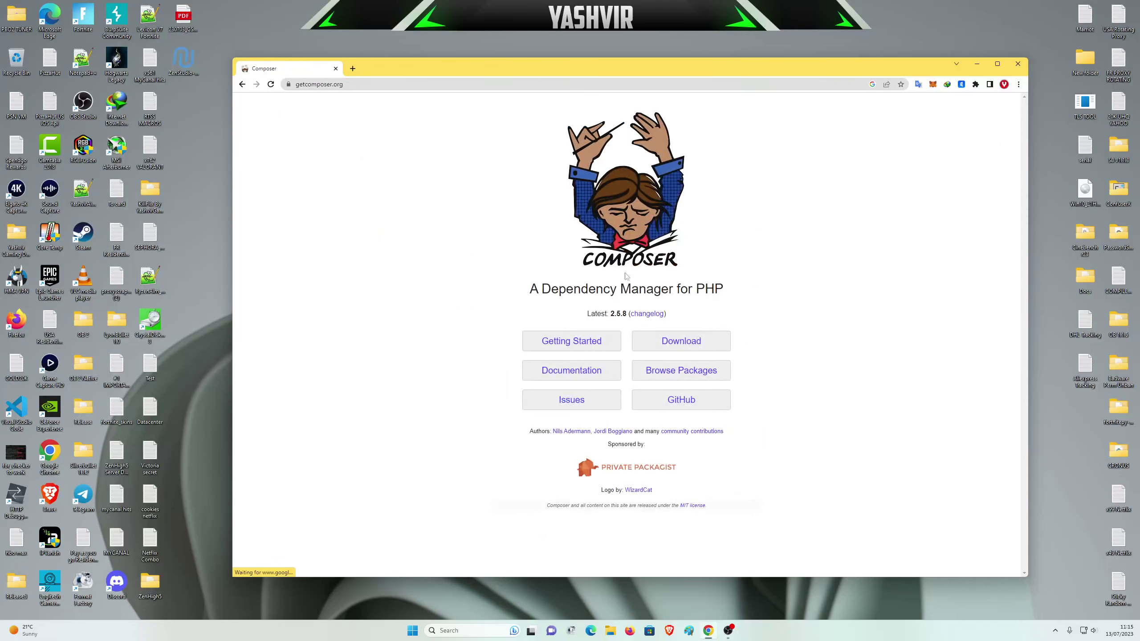
Download Composer-Setup.exe from the Composer download page, keeping the option to reuse a complete existing file, and place the installer on the desktop.
click(694, 344)
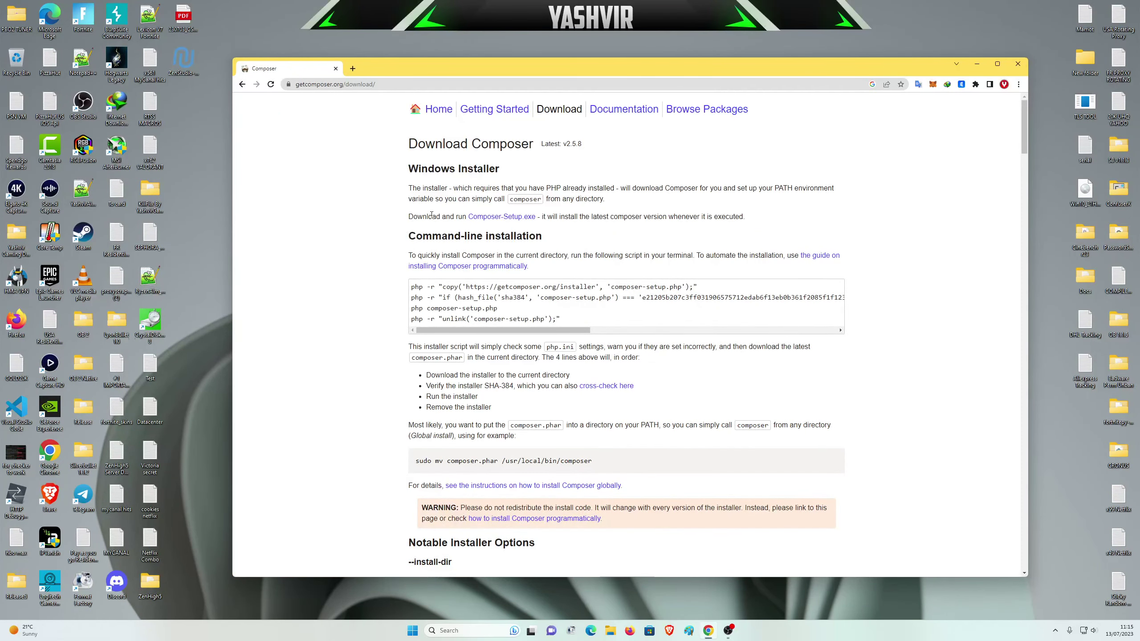
click(497, 219)
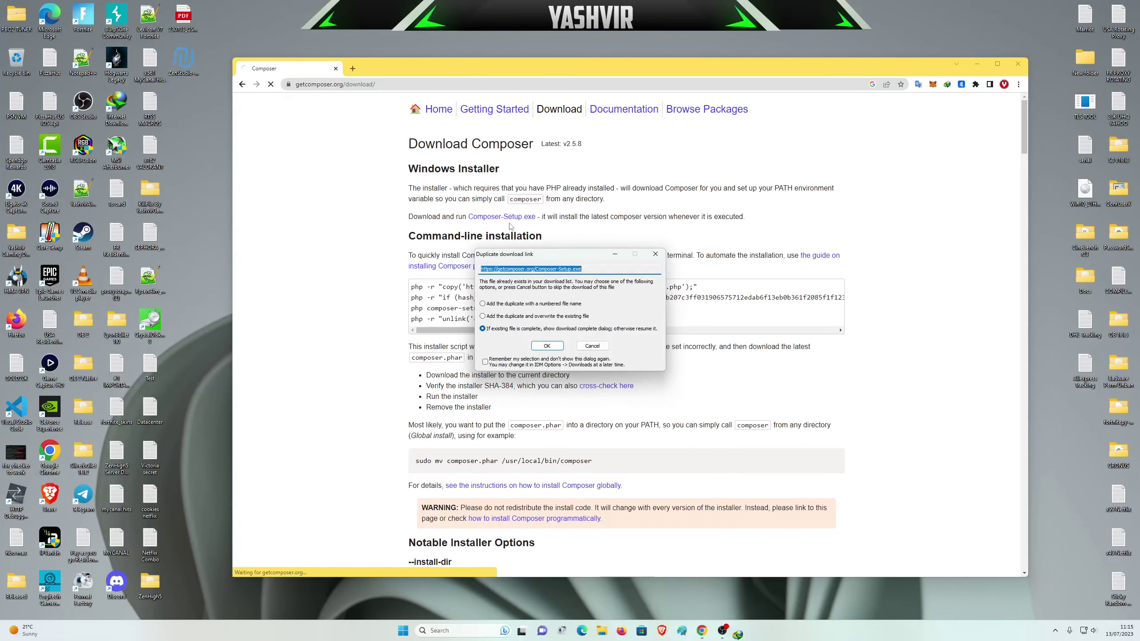
click(549, 345)
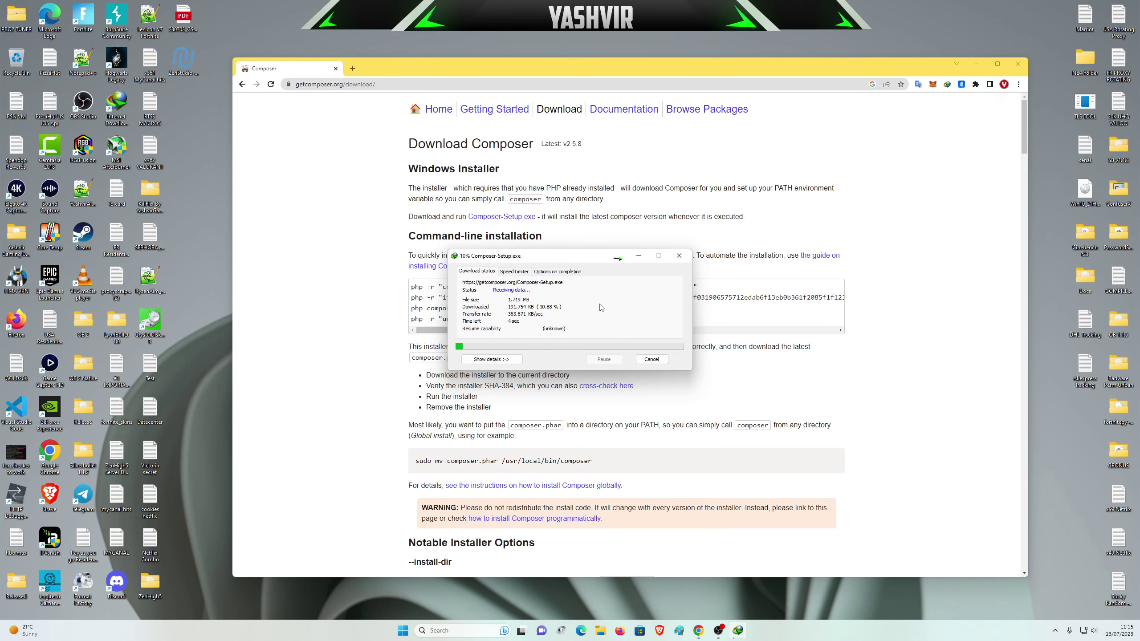
click(977, 65)
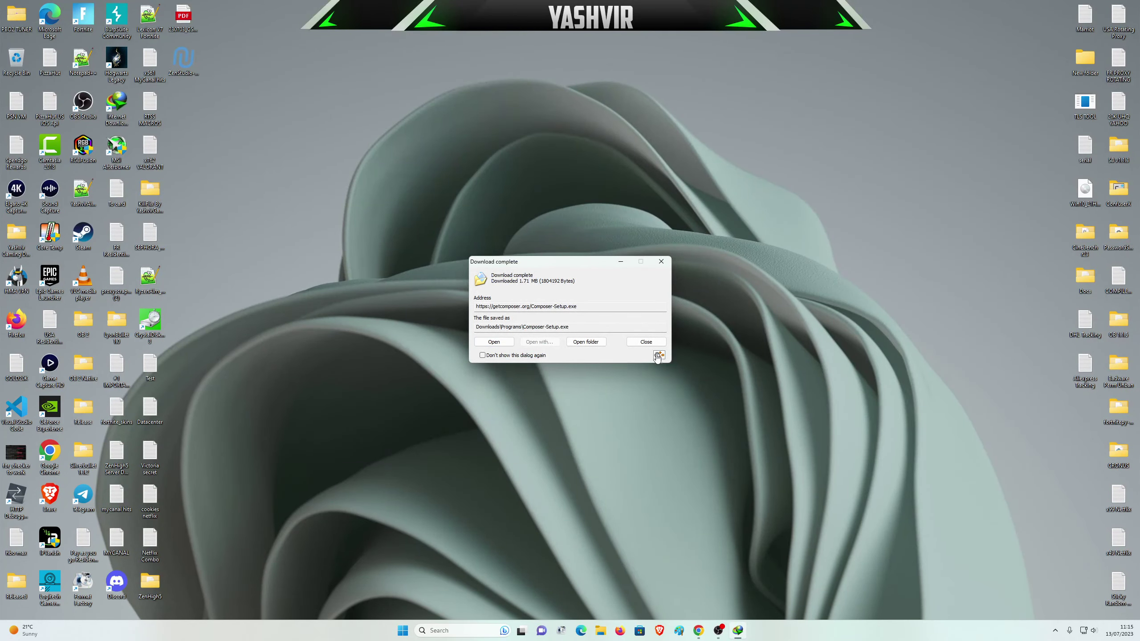
click(661, 260)
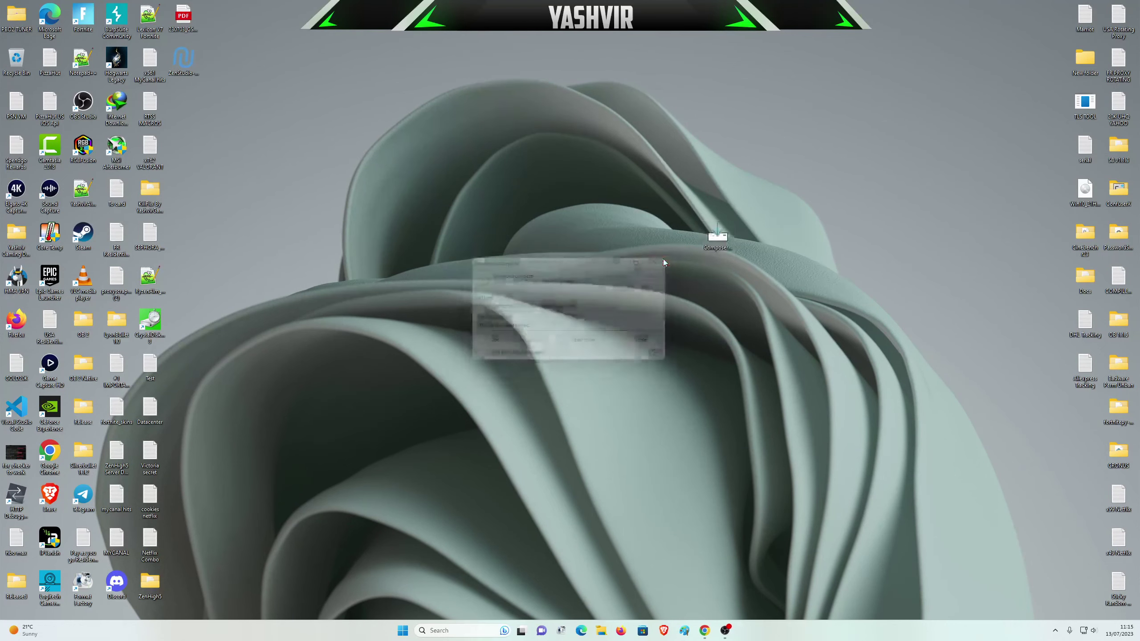
drag(718, 233, 552, 242)
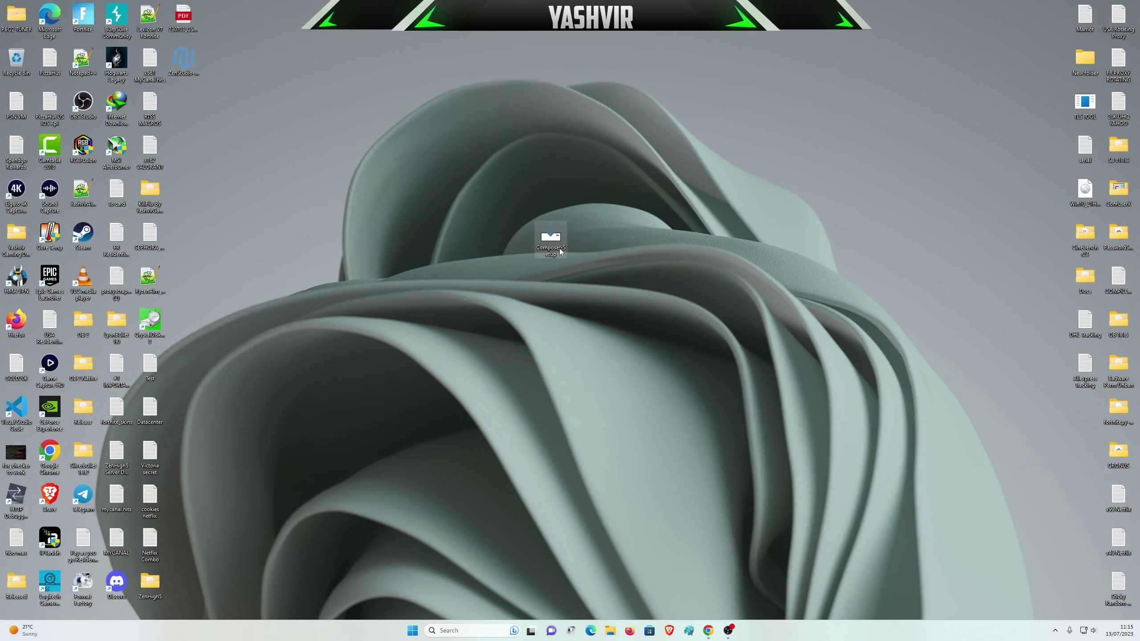
Check the browser's download history and the File Explorer home folder as places to find downloaded files.
click(707, 630)
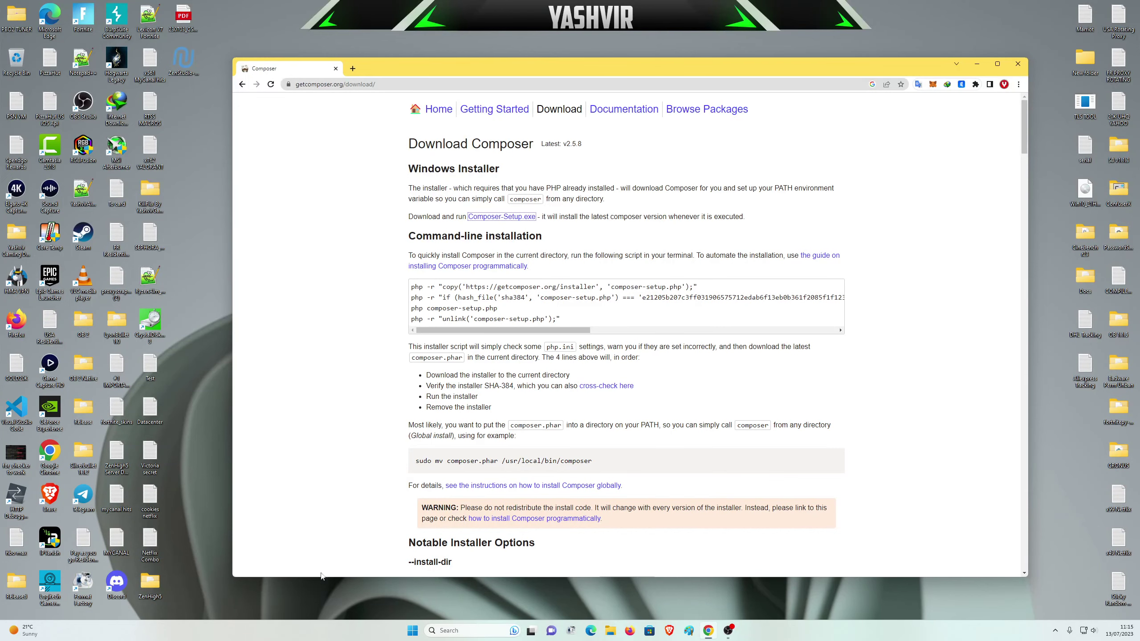
drag(546, 67, 552, 64)
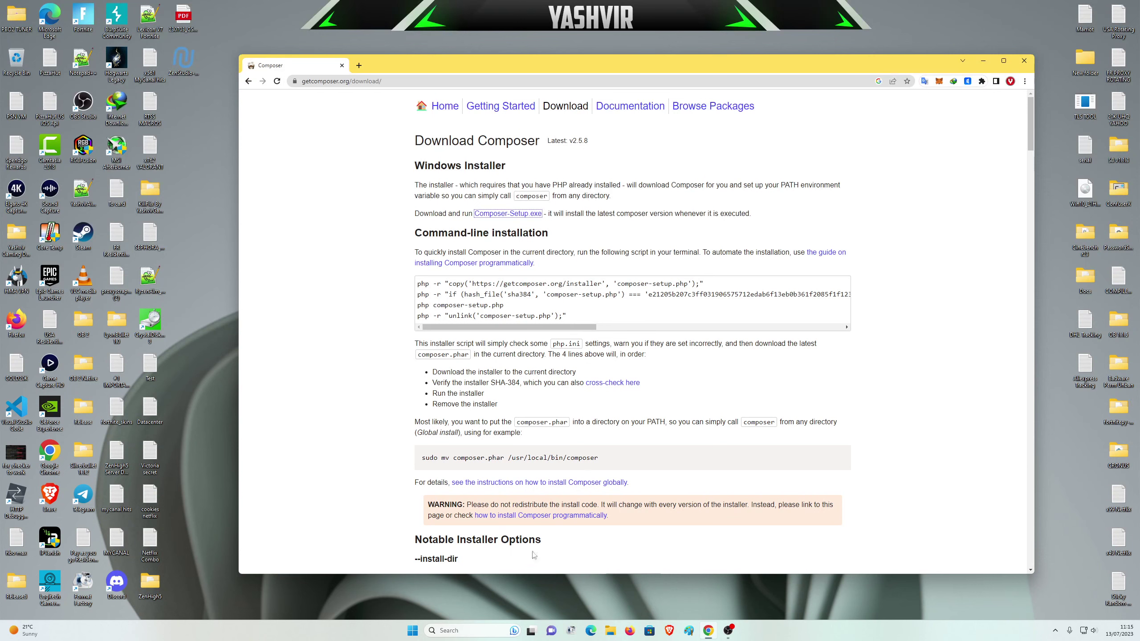
click(898, 317)
key(ctrl+j)
scroll(548, 137, down, 5)
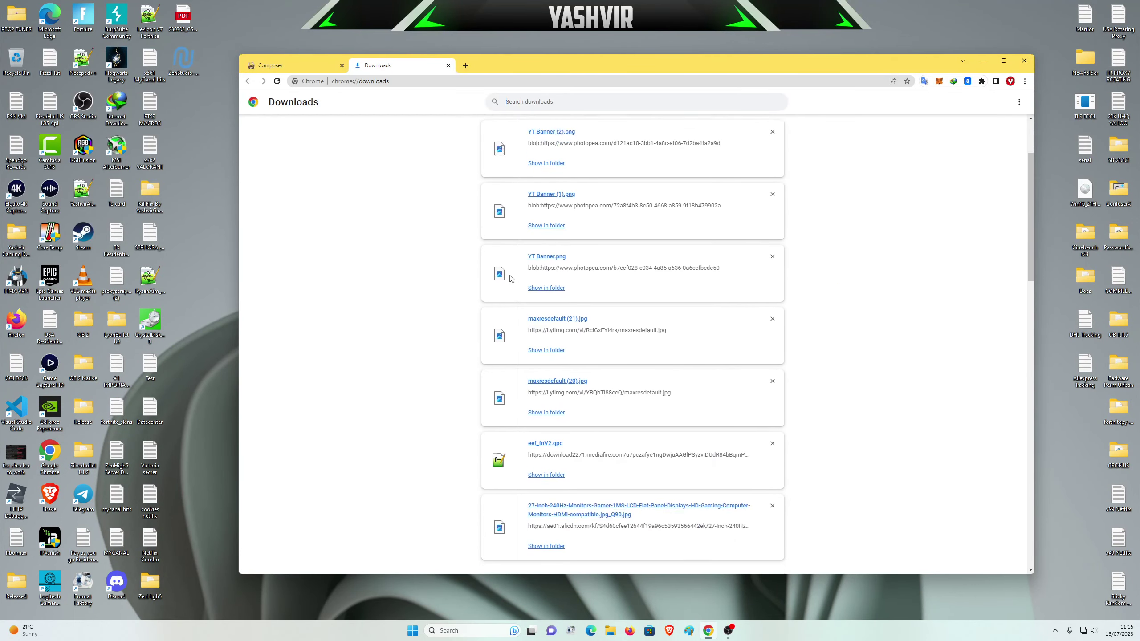
scroll(531, 271, up, 5)
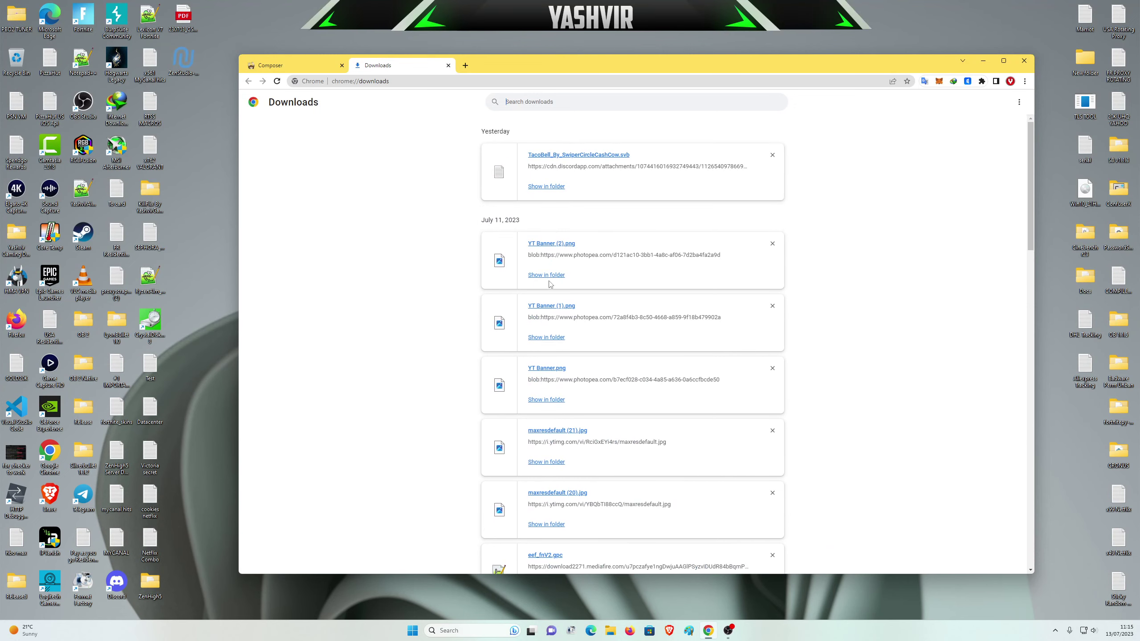
click(448, 66)
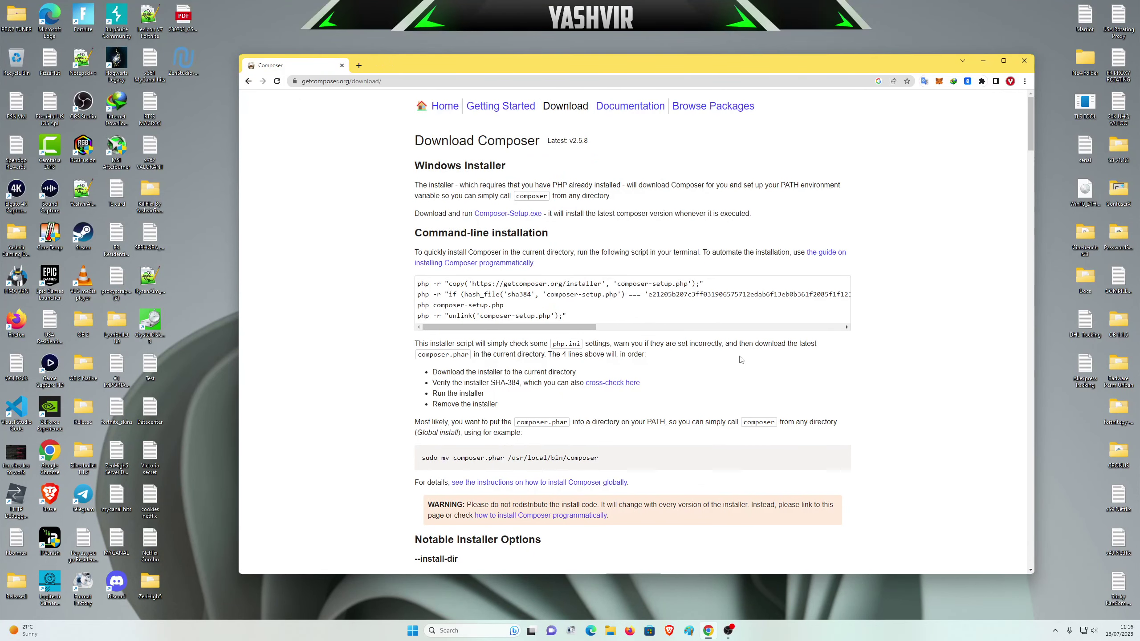
click(611, 630)
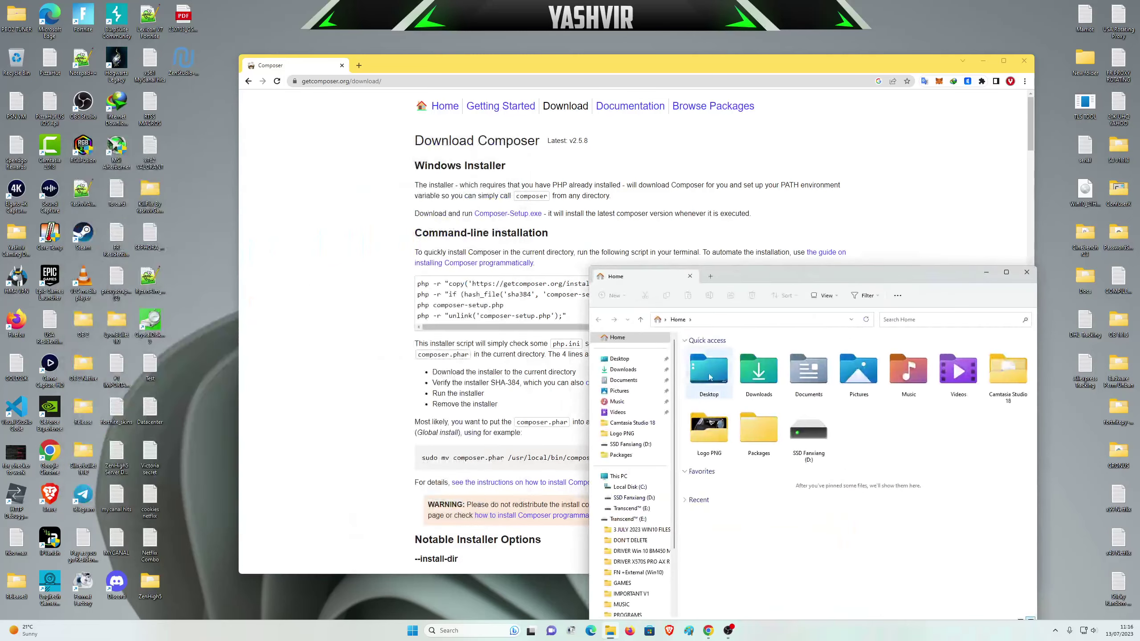
click(1026, 272)
Move the Composer installer icon higher on the desktop, shifting the browser window out of its way.
drag(600, 68, 518, 283)
drag(549, 237, 585, 194)
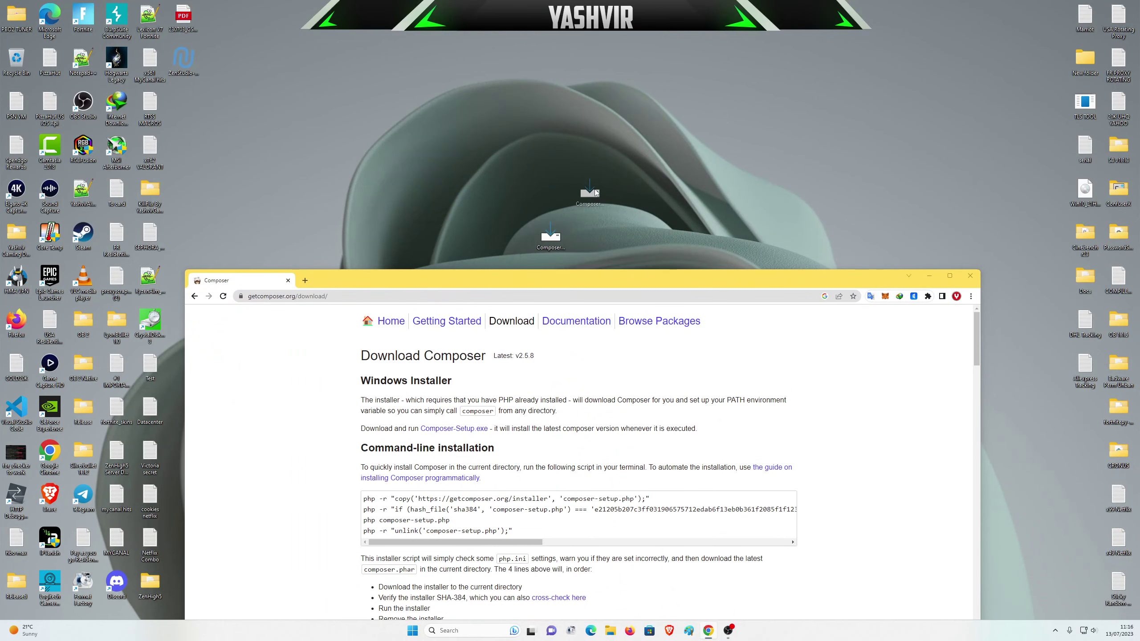
drag(400, 287, 384, 152)
Search Google for xampp in a new browser tab and go to the Apache Friends download page.
click(289, 145)
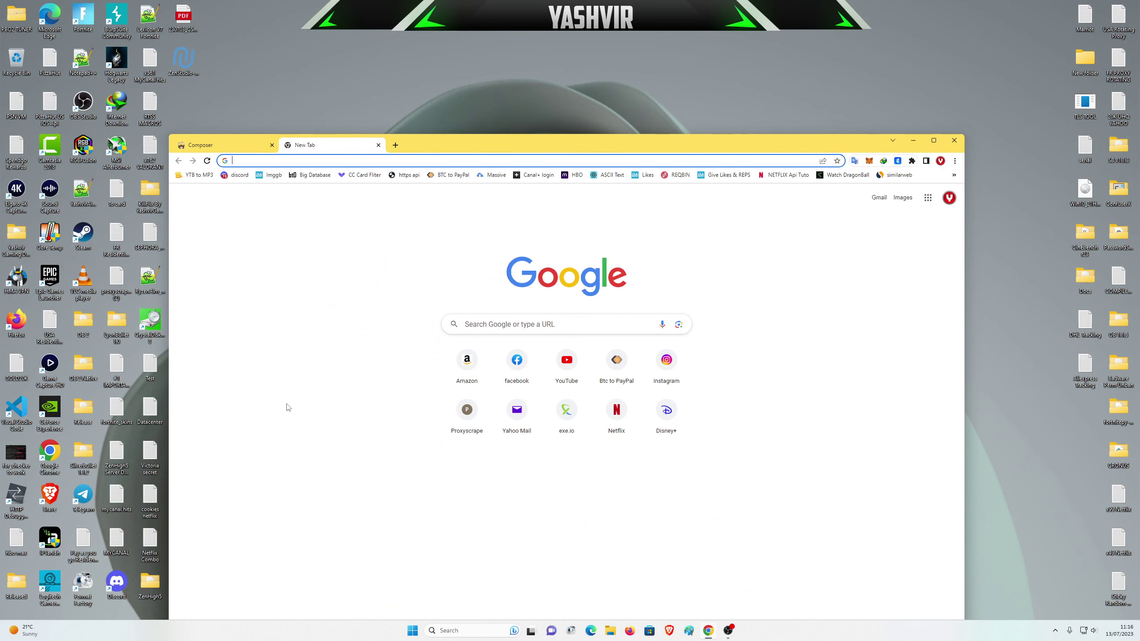
text(xam)
key(Return)
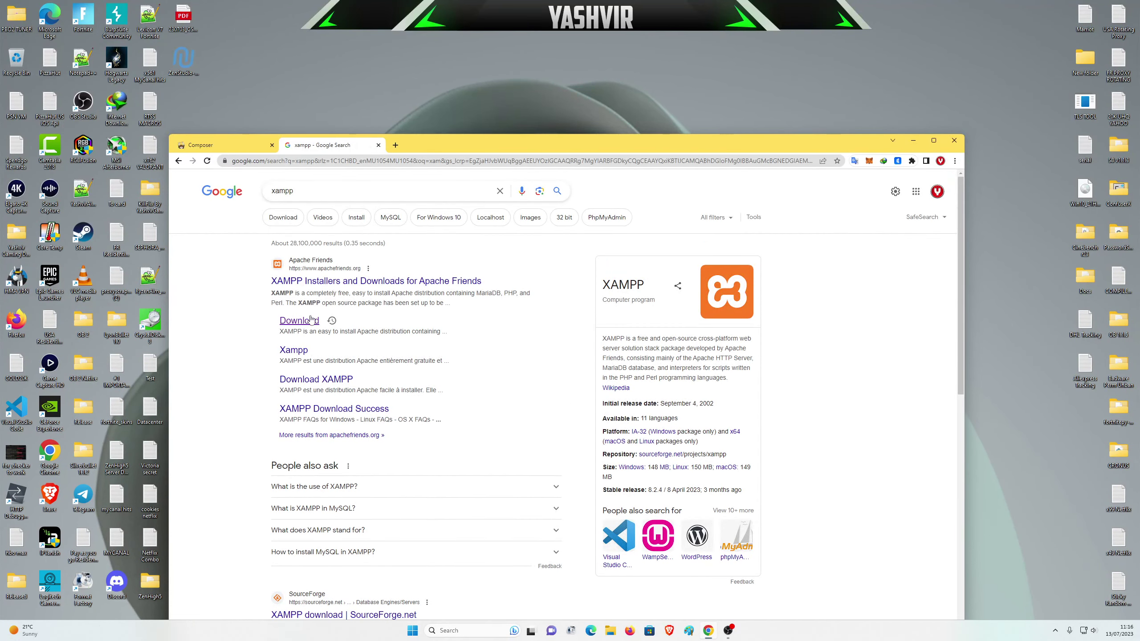
click(297, 320)
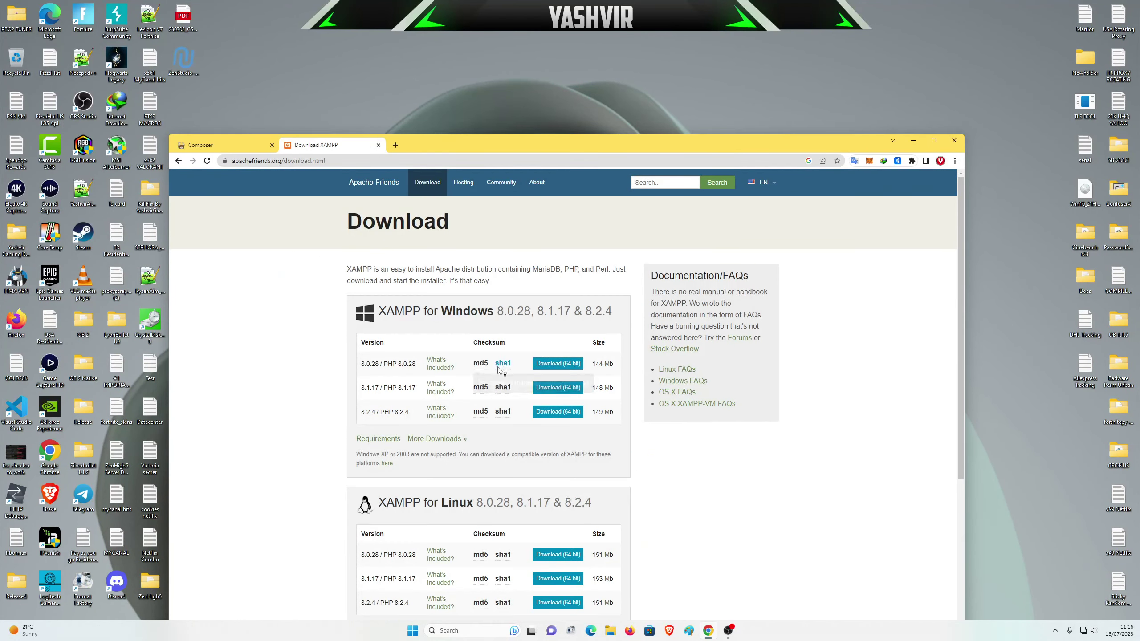
Download the 64-bit XAMPP for Windows 8.0.28 installer, expand the download's connection details and minimize the browser.
drag(395, 312, 513, 311)
click(513, 311)
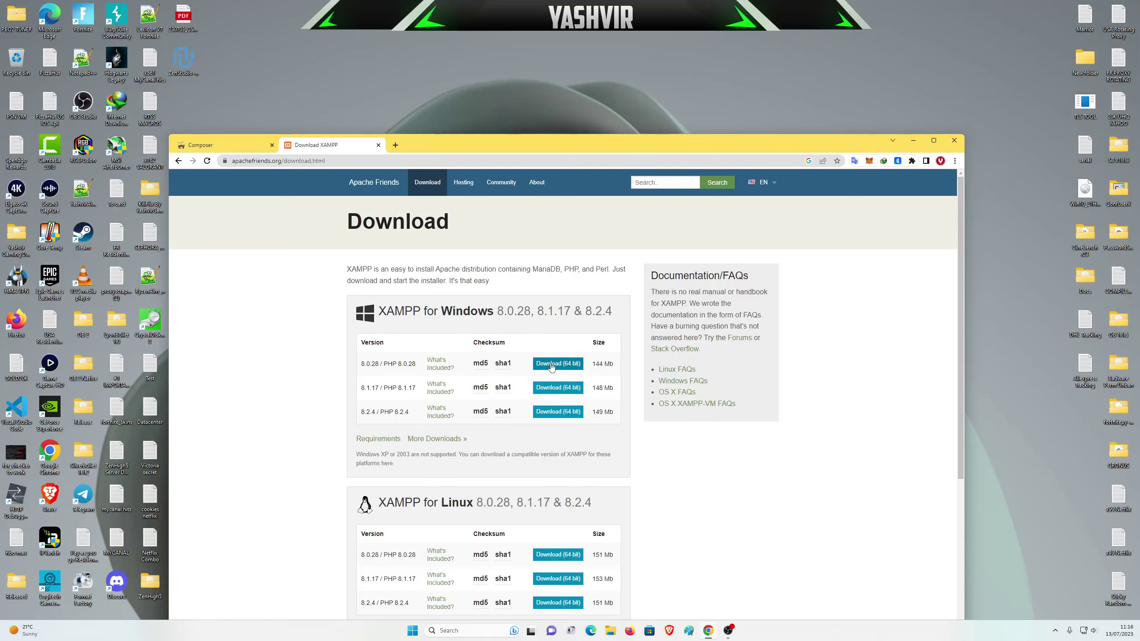
click(552, 365)
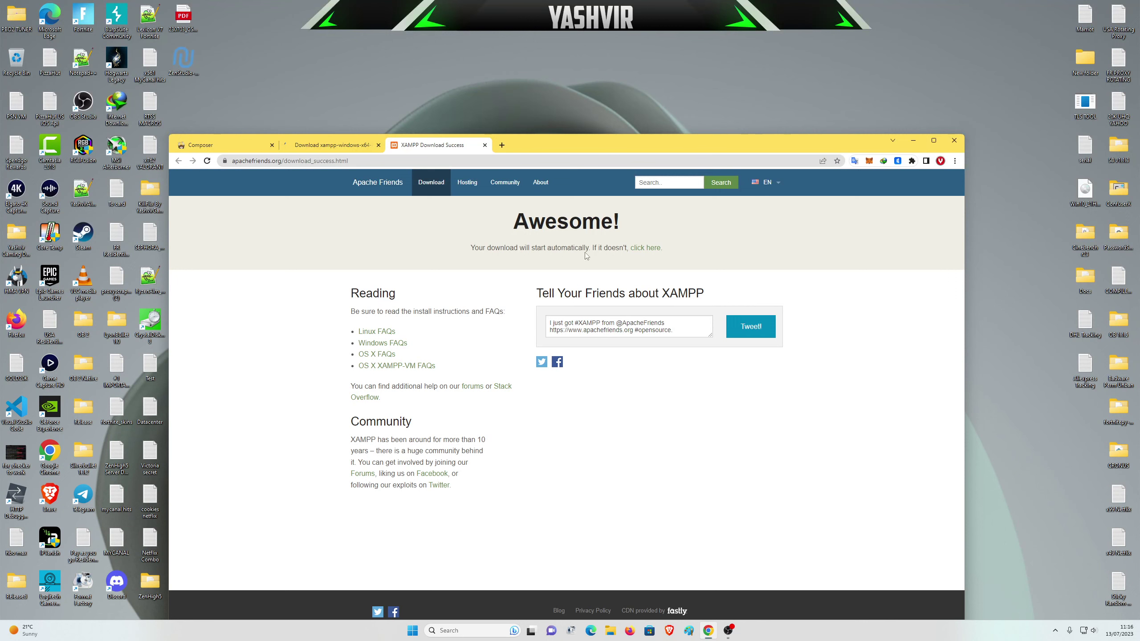
click(644, 250)
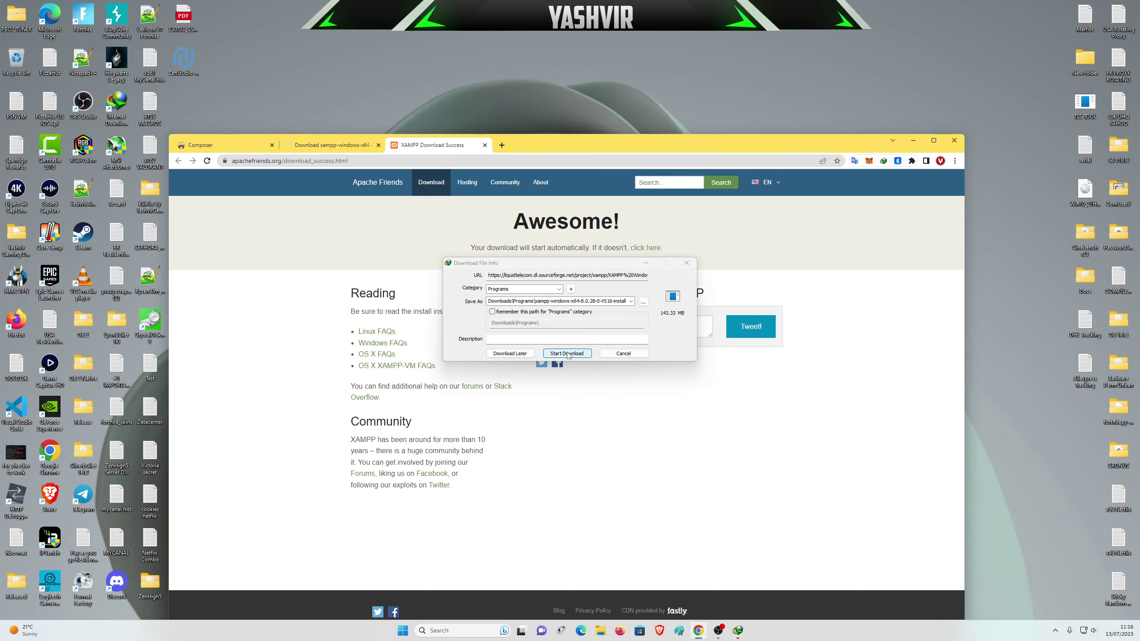
click(567, 354)
mouse_move(568, 259)
mouse_down()
mouse_move(652, 309)
mouse_move(569, 287)
mouse_move(549, 269)
mouse_up()
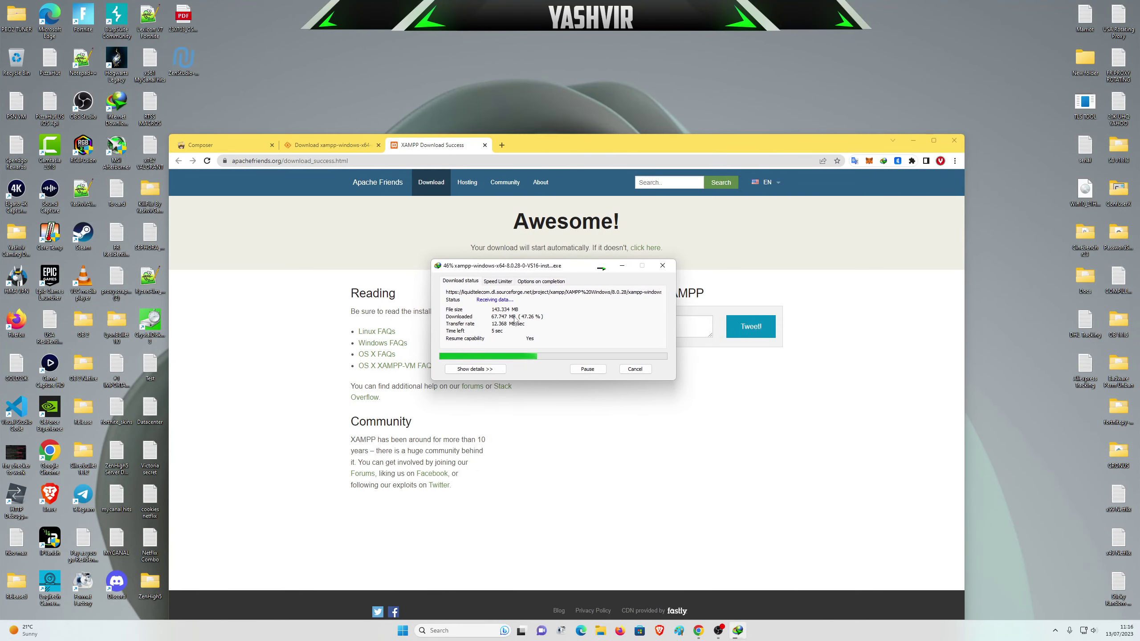
click(502, 369)
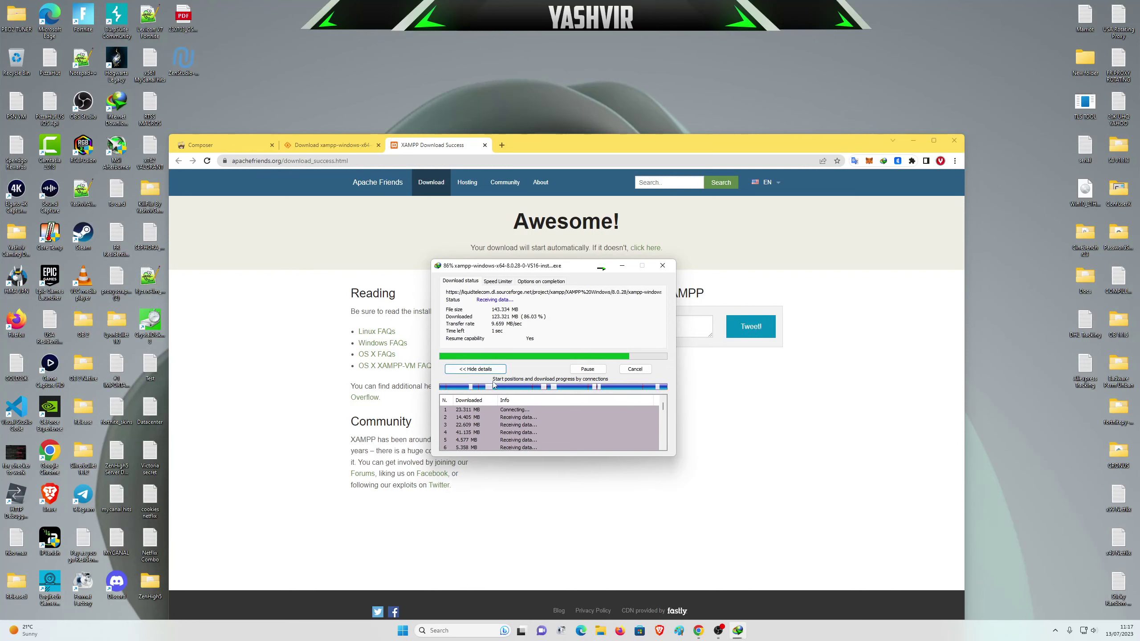
click(915, 142)
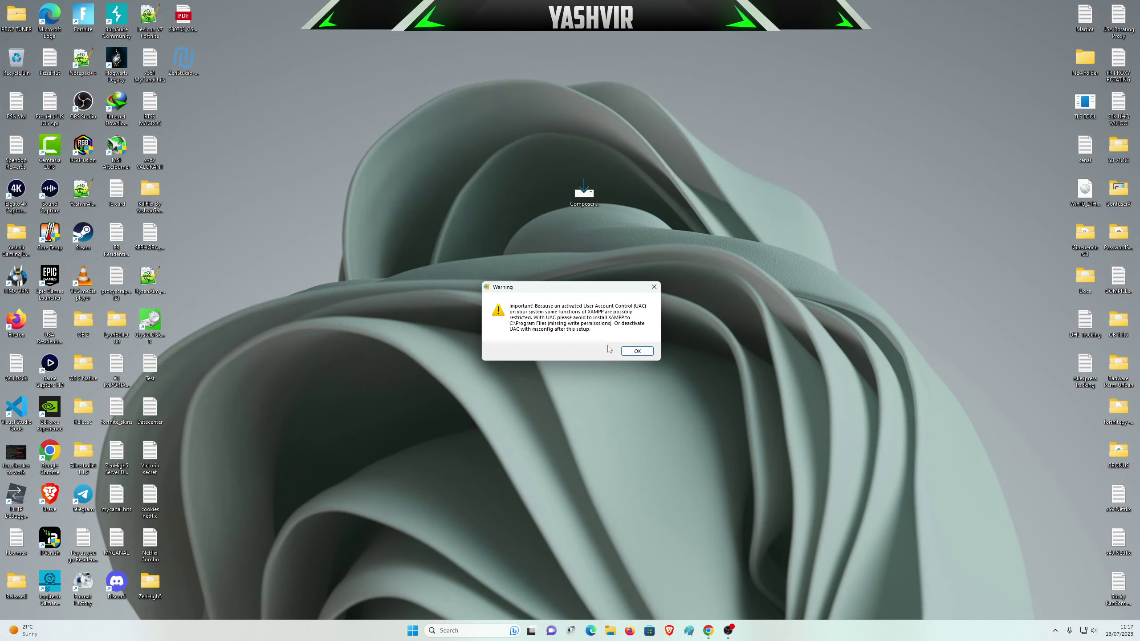
Dismiss the User Account Control warning and install XAMPP with all default components into the C:\xampp folder.
click(636, 352)
click(630, 402)
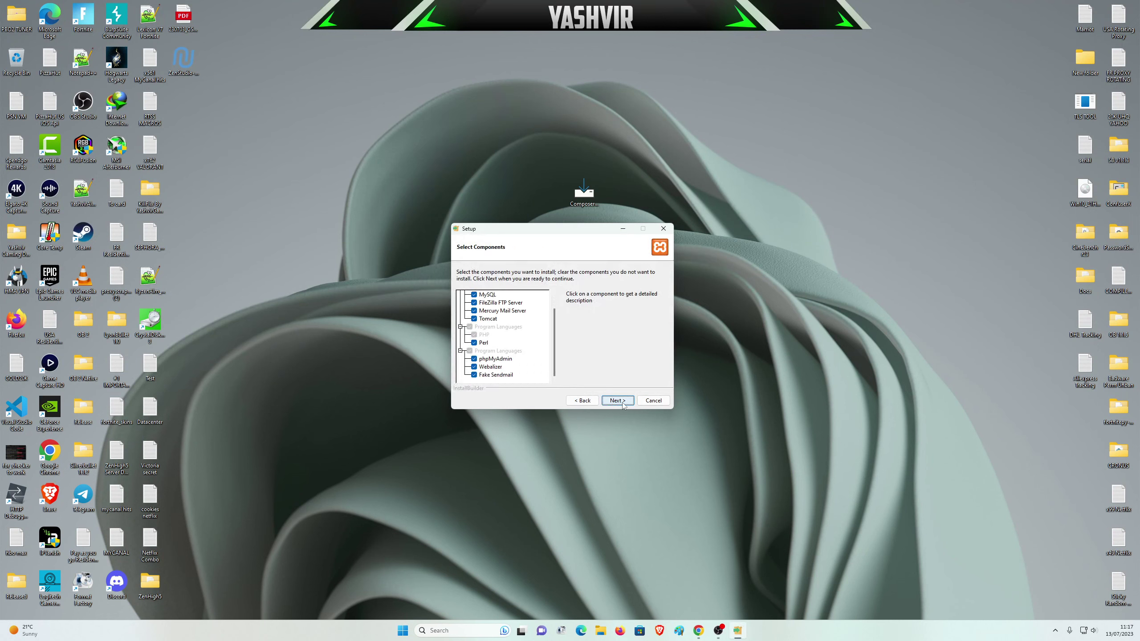
click(622, 403)
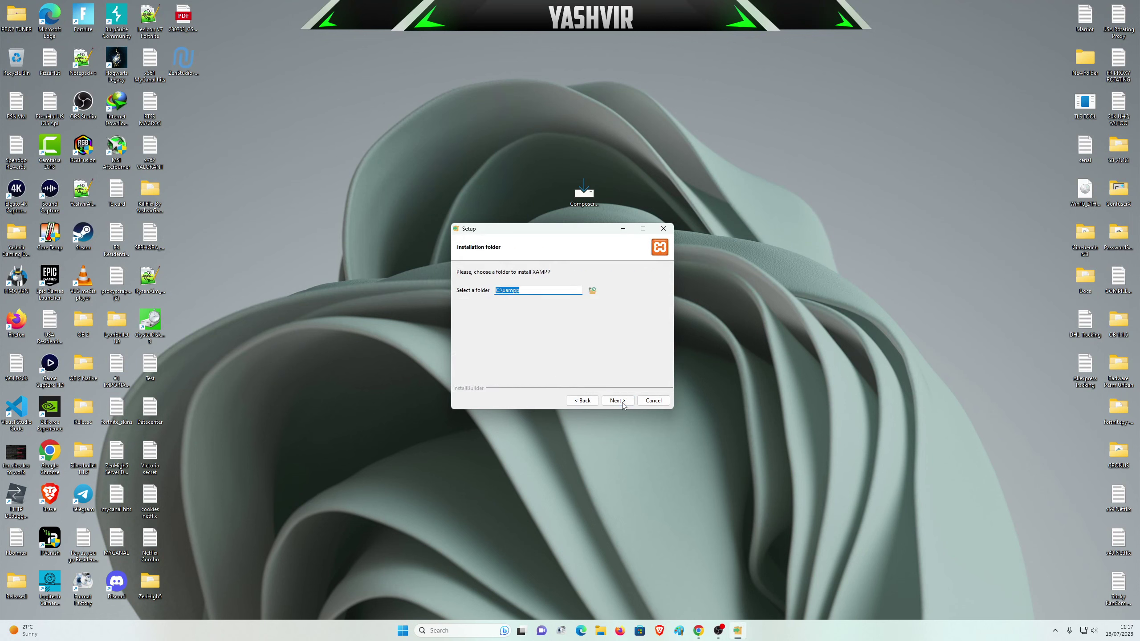
click(539, 291)
click(630, 400)
click(617, 400)
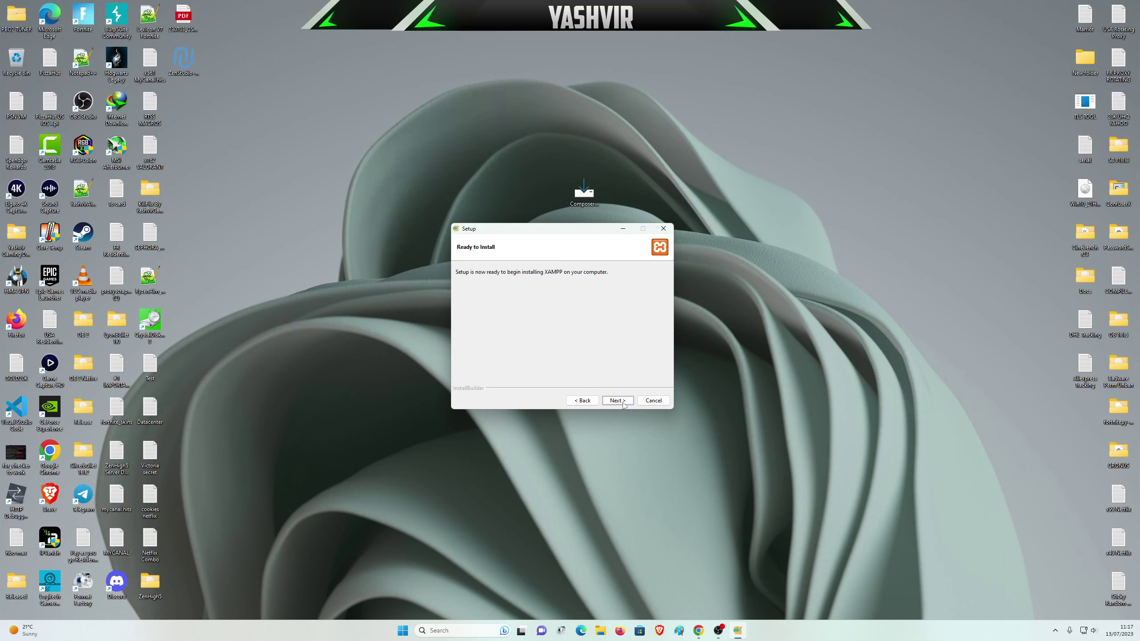
click(622, 403)
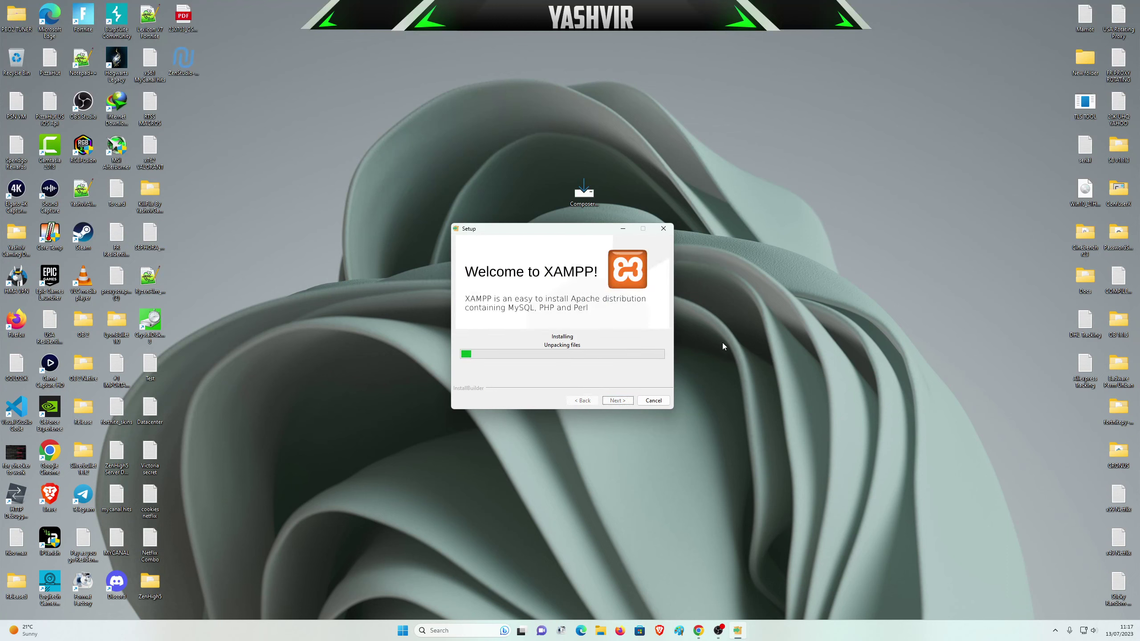
right_click(750, 312)
click(762, 347)
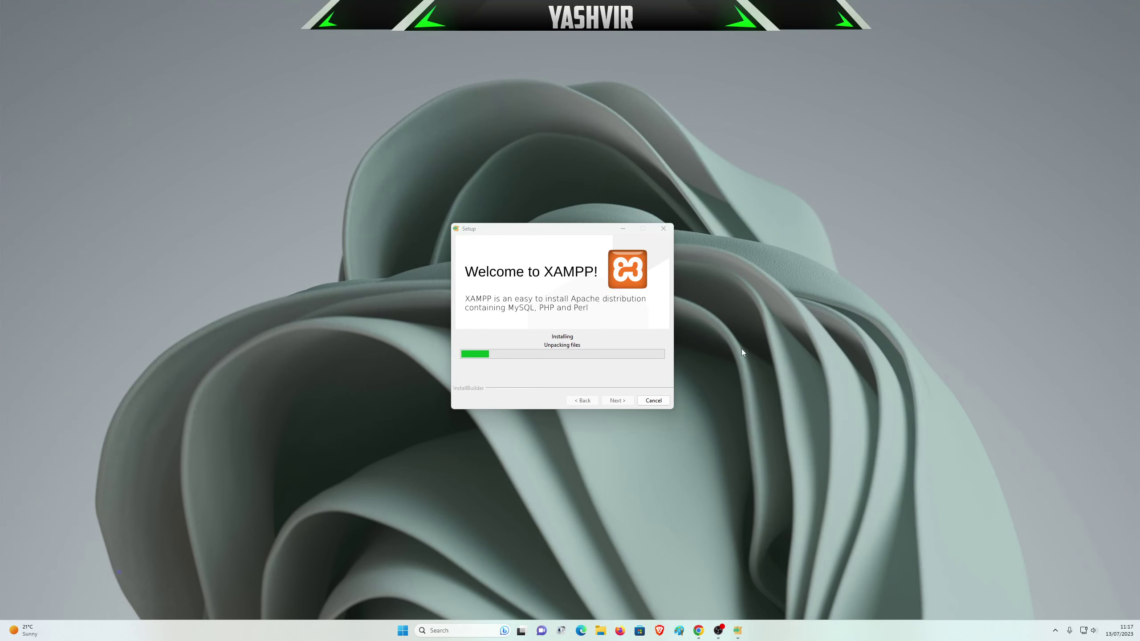
right_click(734, 314)
click(764, 373)
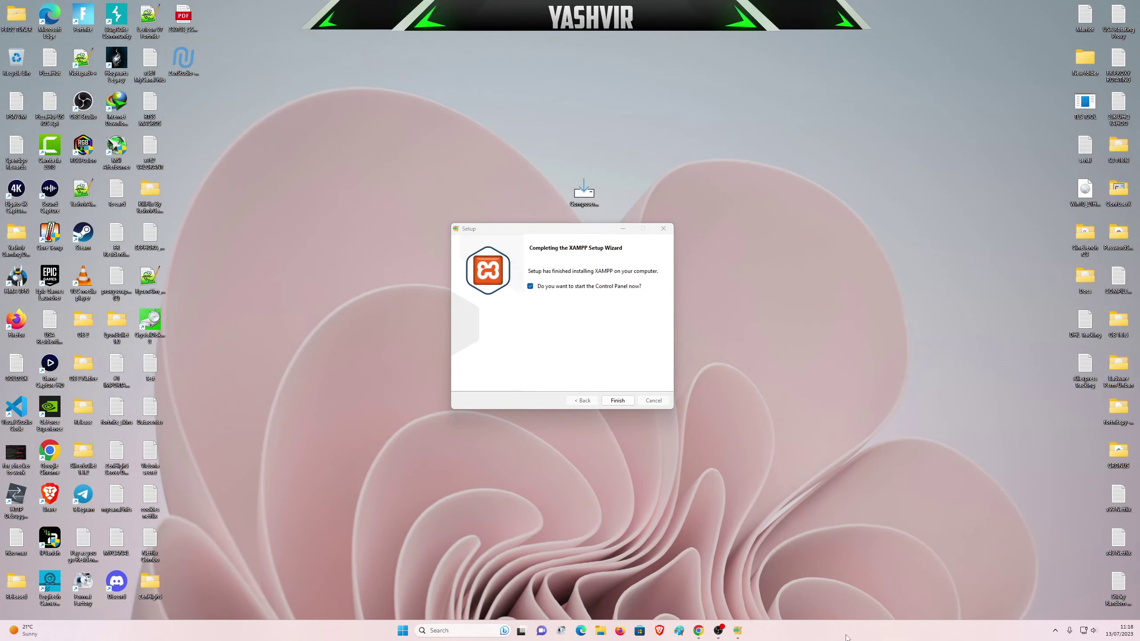
Finish the XAMPP setup with the option to start the Control Panel turned off.
click(552, 290)
click(618, 402)
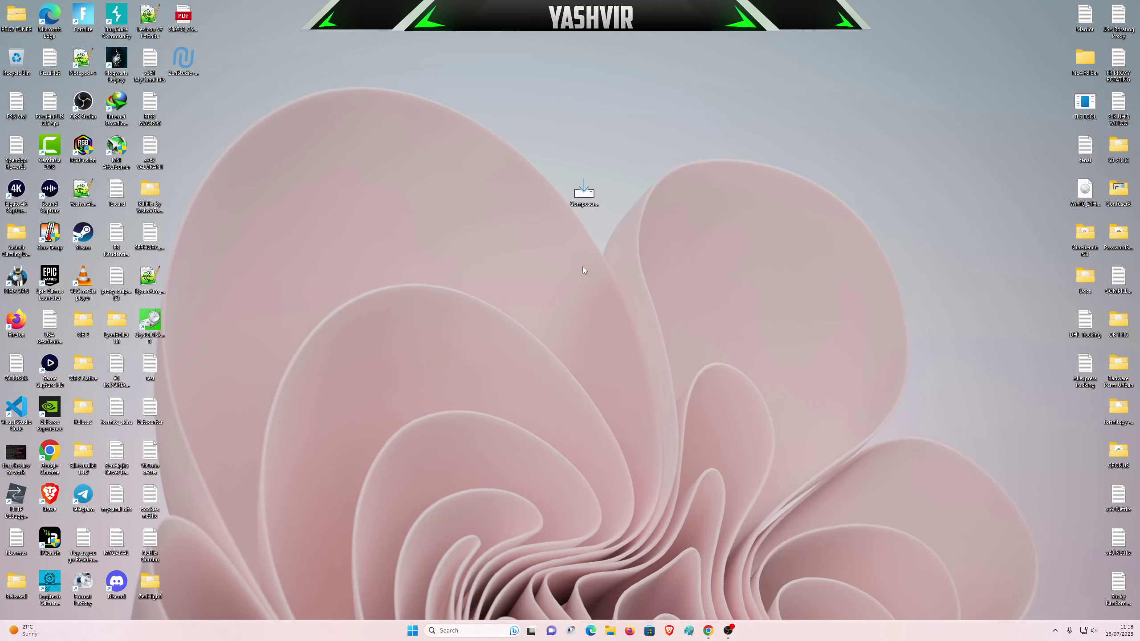
Launch the Composer installer from the desktop, choose to install for all users and continue past the installation options.
double_click(584, 195)
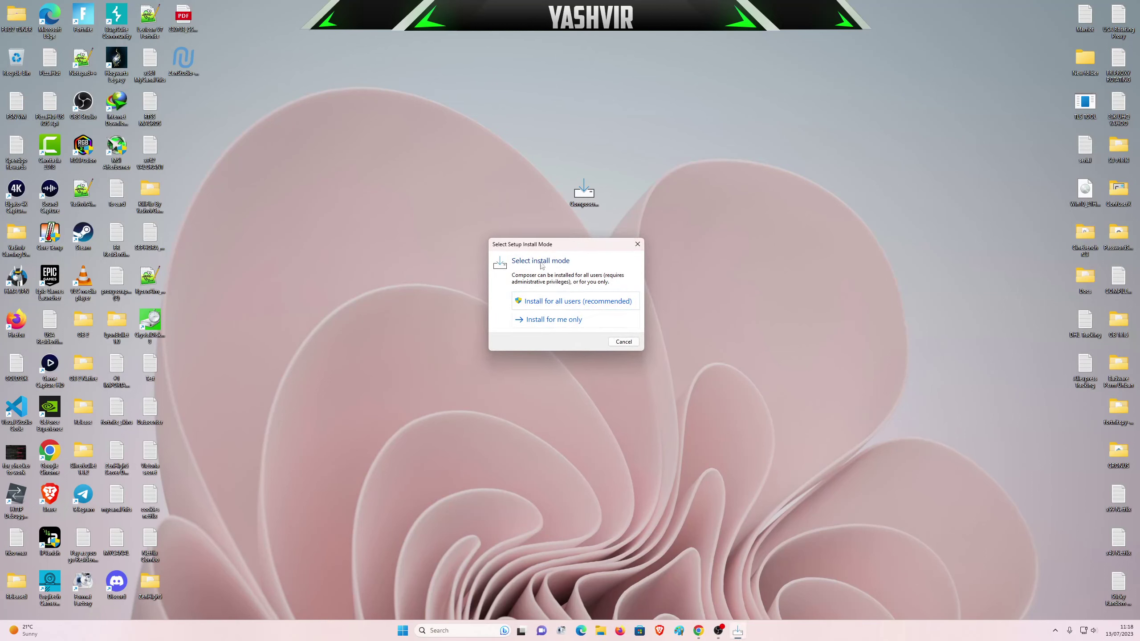
mouse_move(558, 250)
mouse_down()
mouse_move(537, 248)
mouse_move(547, 253)
mouse_up()
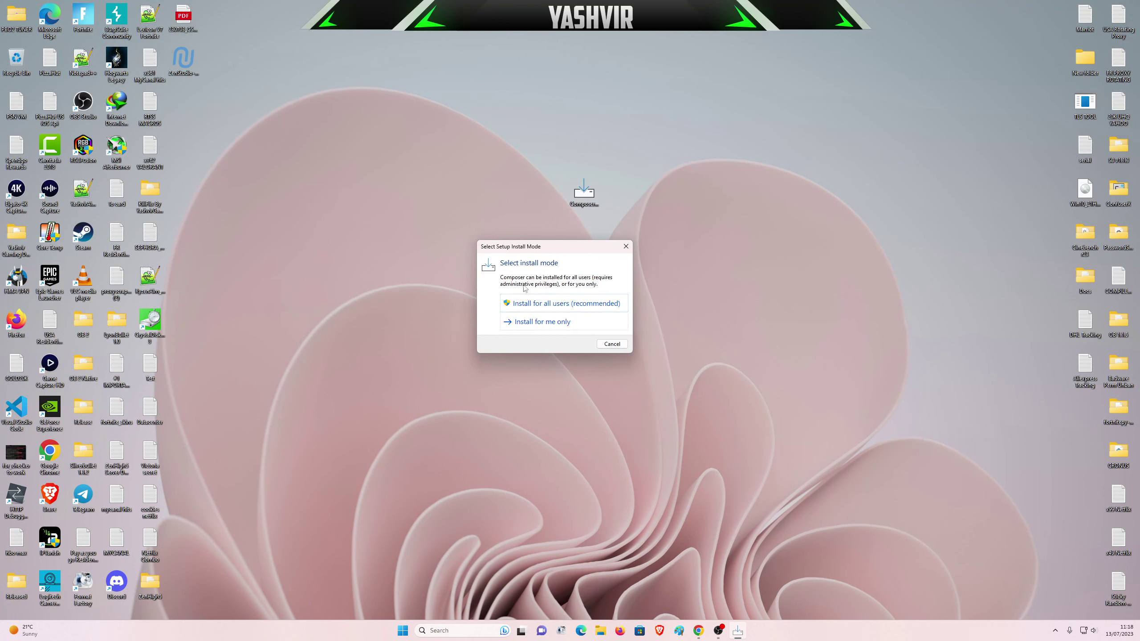
click(550, 304)
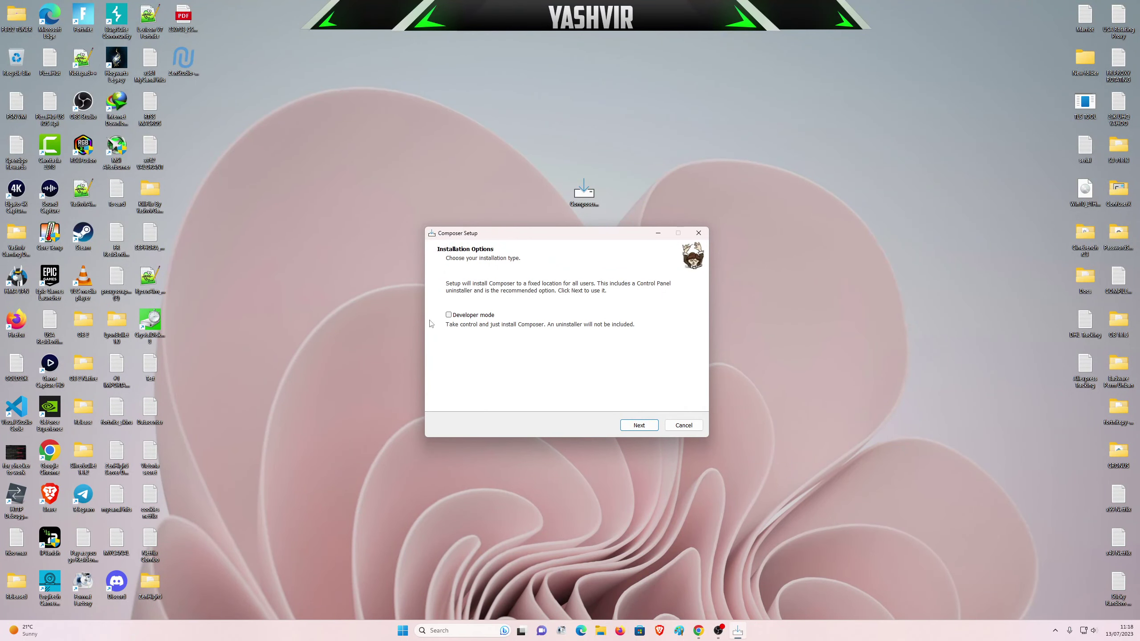
click(484, 317)
click(636, 427)
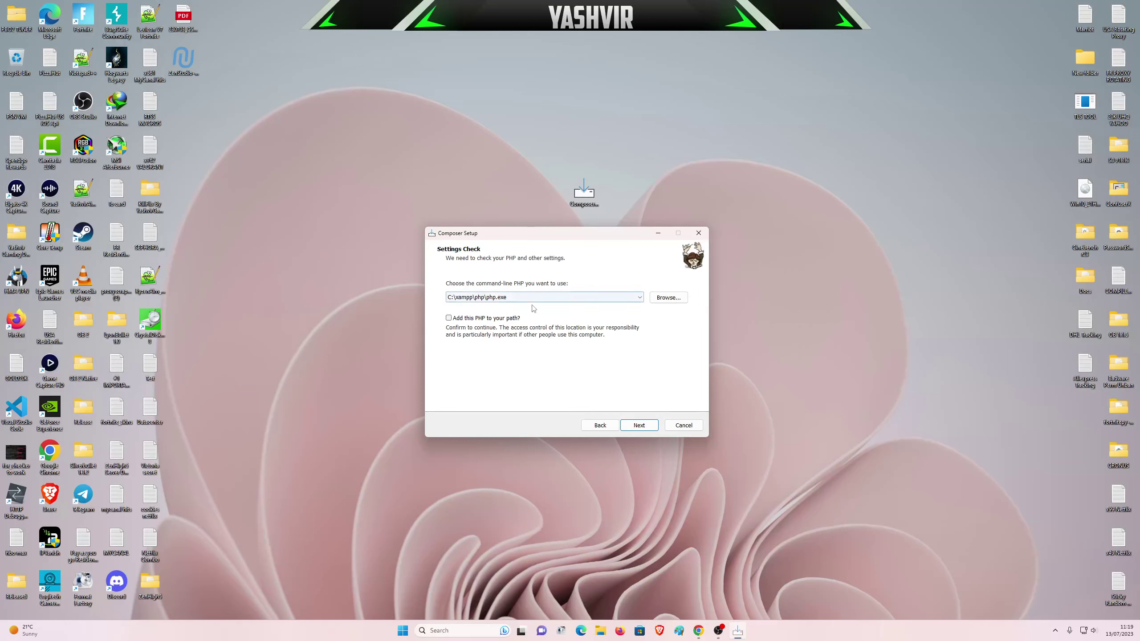
Enable adding C:\xampp\php\php.exe to the path and continue to the proxy settings.
click(473, 320)
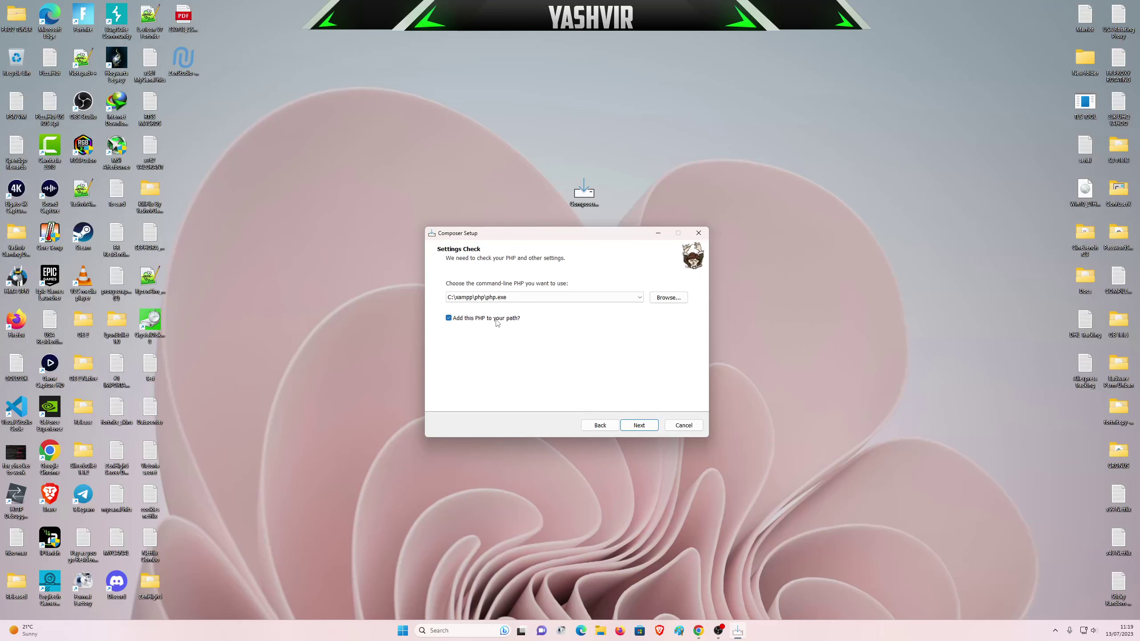
click(643, 426)
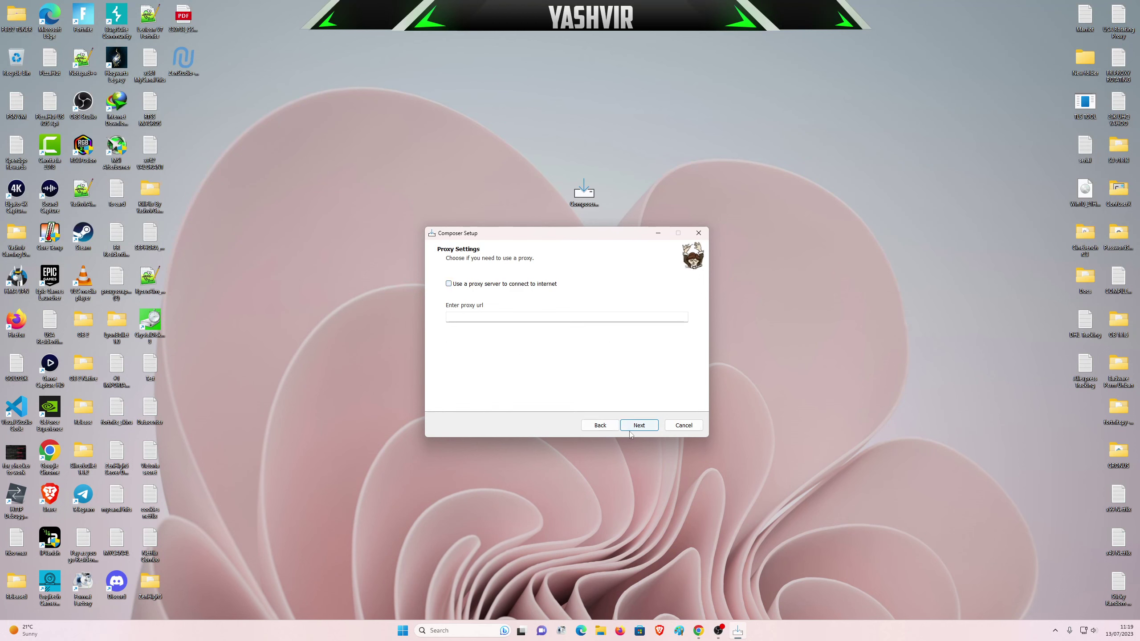
Install Composer without a proxy server, continue past the information page and finish the setup.
click(644, 427)
click(641, 425)
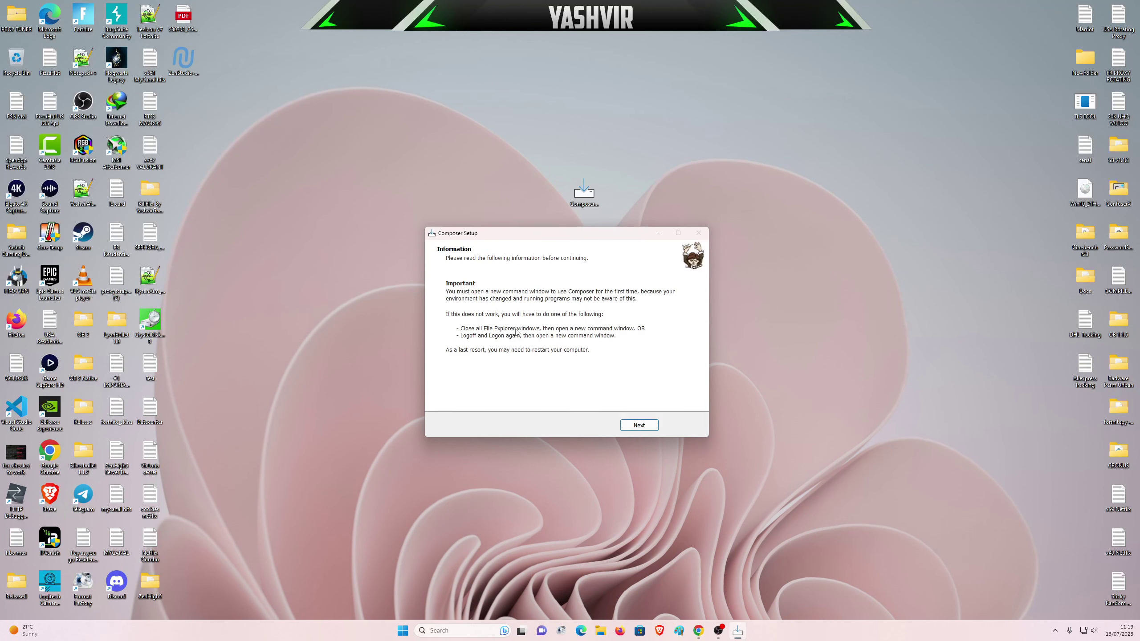
click(635, 426)
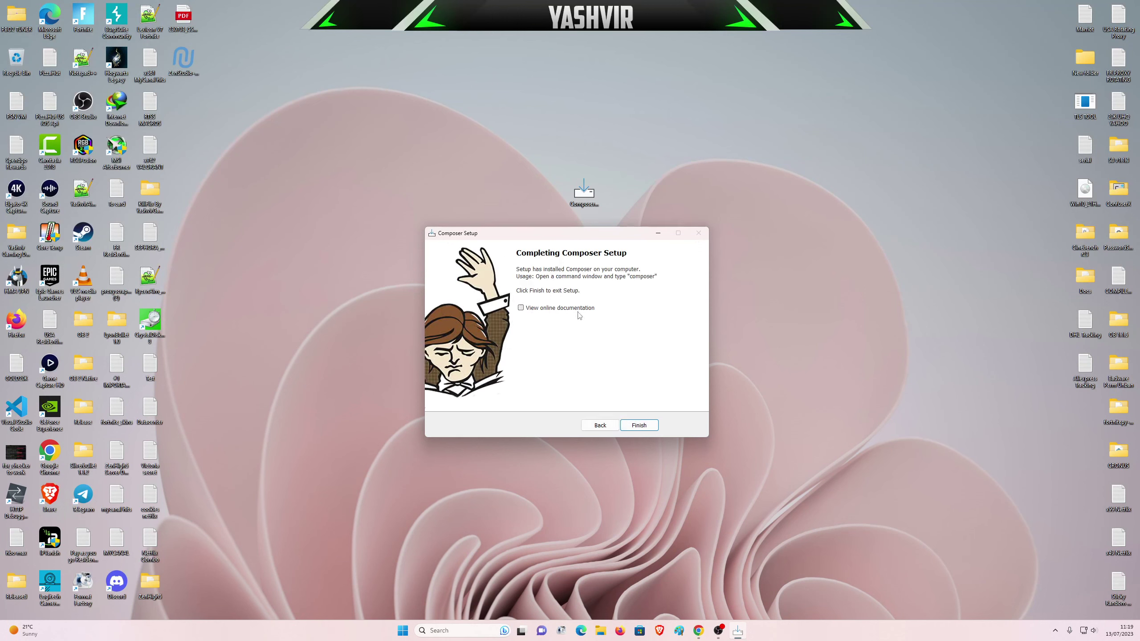
click(639, 426)
Refresh the desktop and delete the Composer installer file from it.
right_click(653, 341)
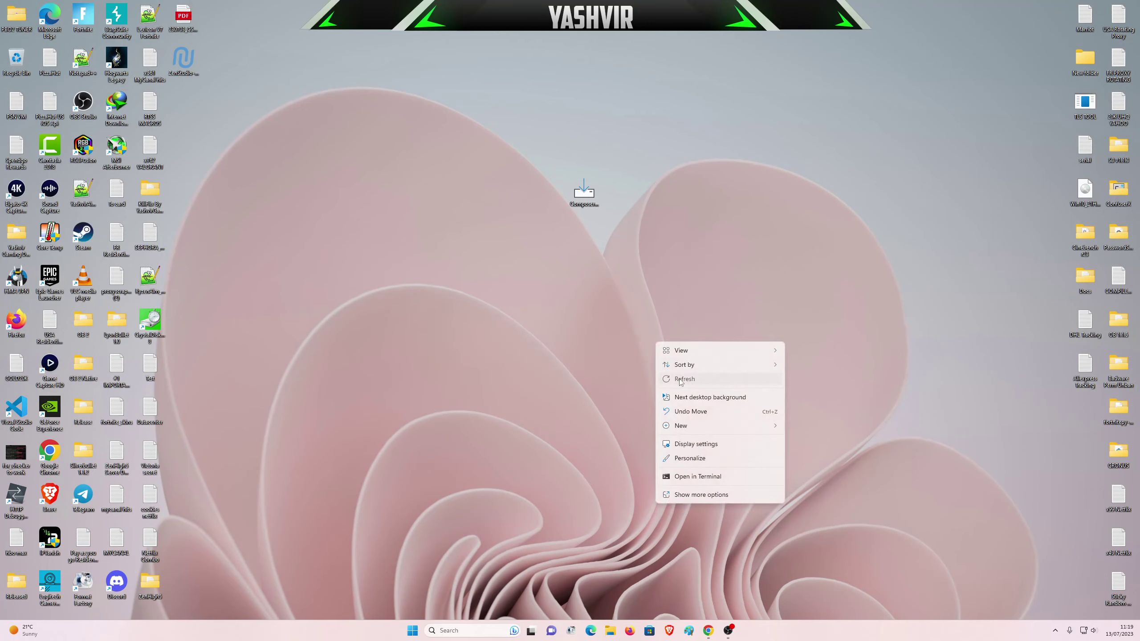
click(680, 379)
right_click(584, 204)
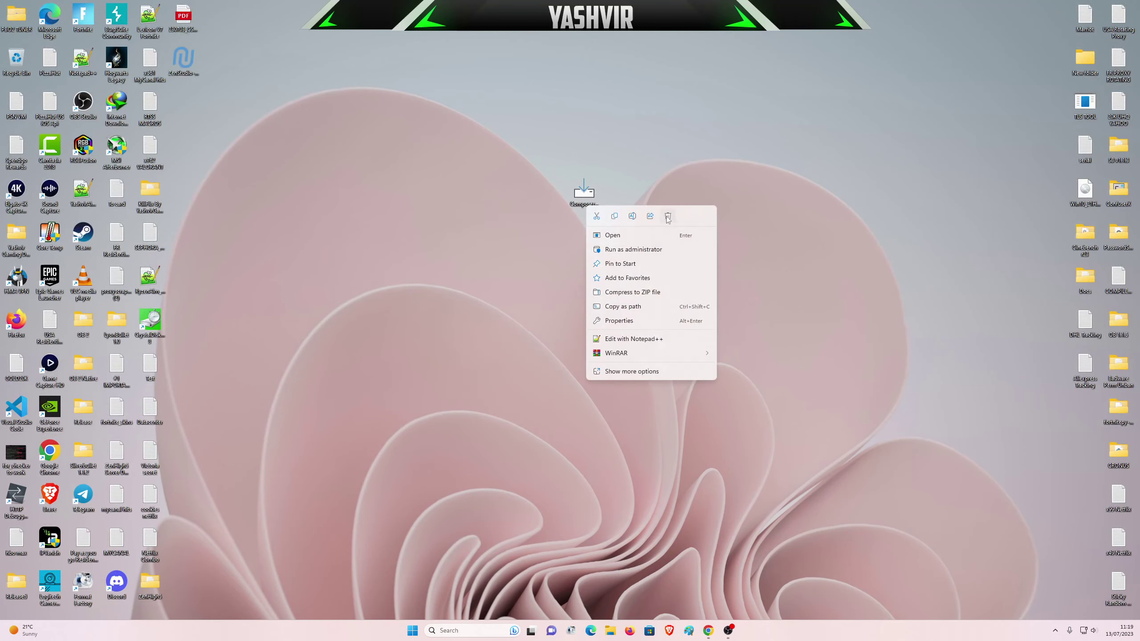
click(667, 217)
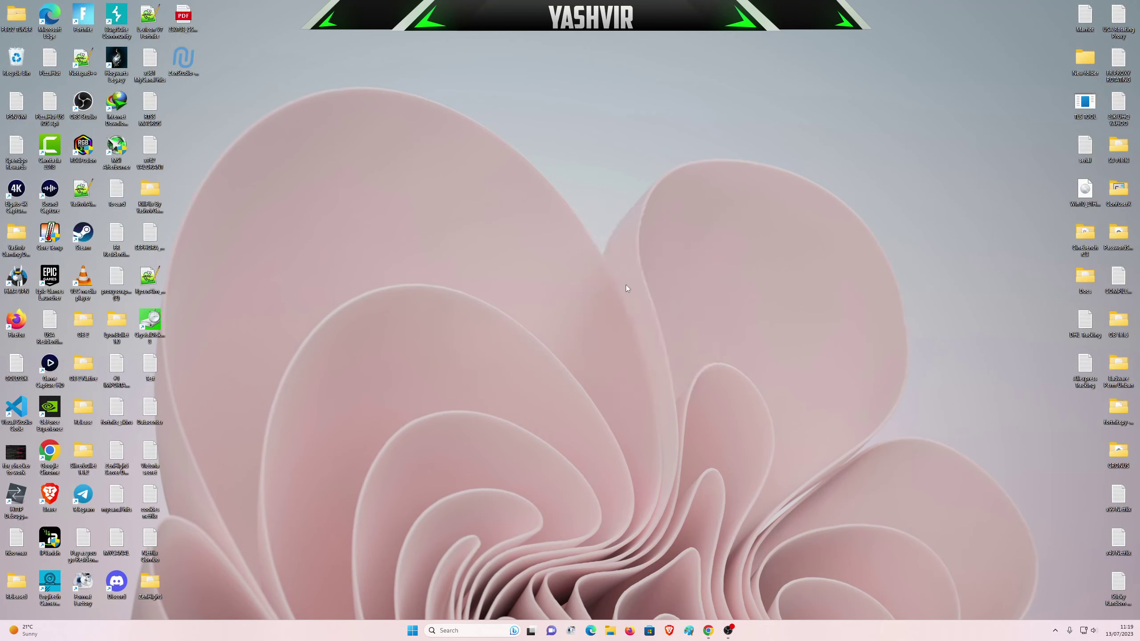
Try to run the composer command in a standard Command Prompt window and close that window.
click(455, 627)
text(cmd)
key(Return)
drag(216, 28, 581, 176)
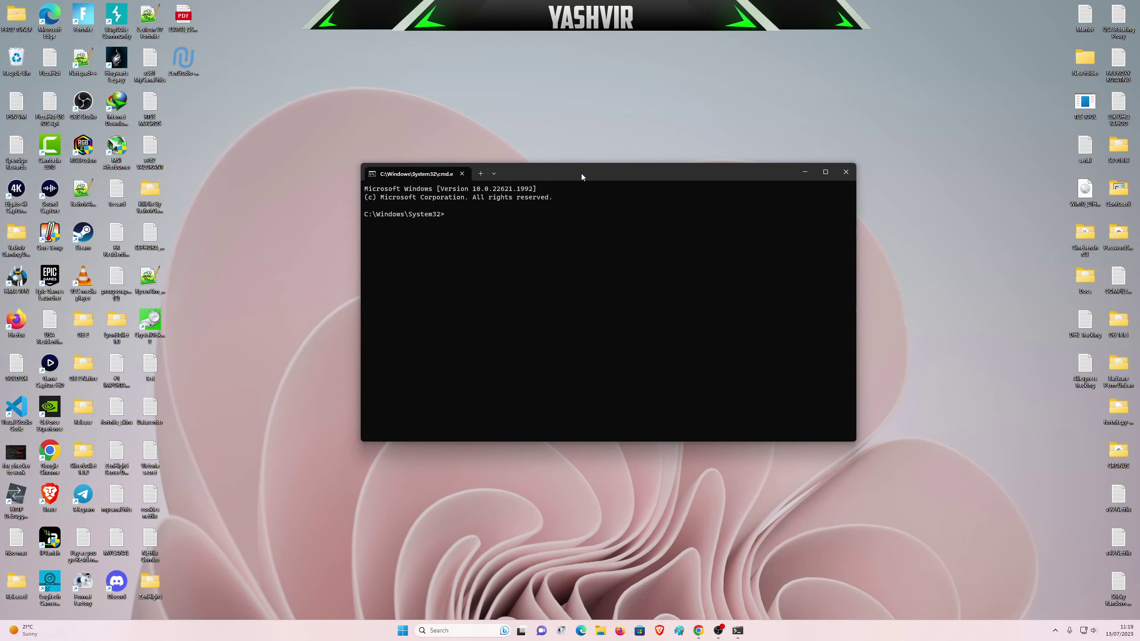
text(composer)
key(Return)
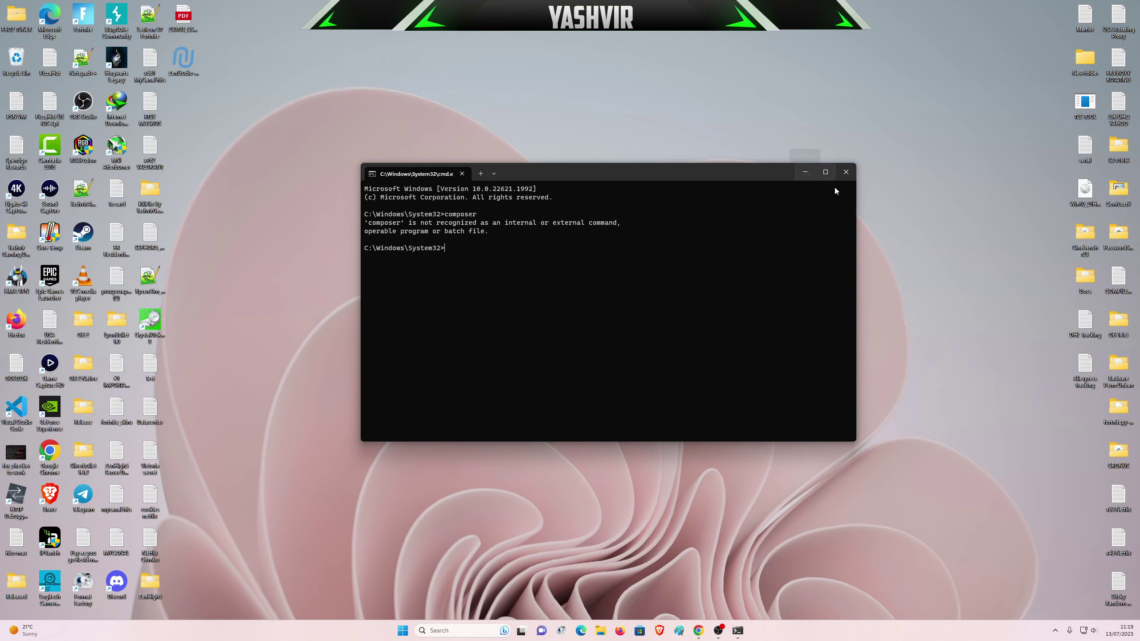
click(846, 171)
Open cmd as administrator, accept the elevation request and run the composer command.
click(449, 630)
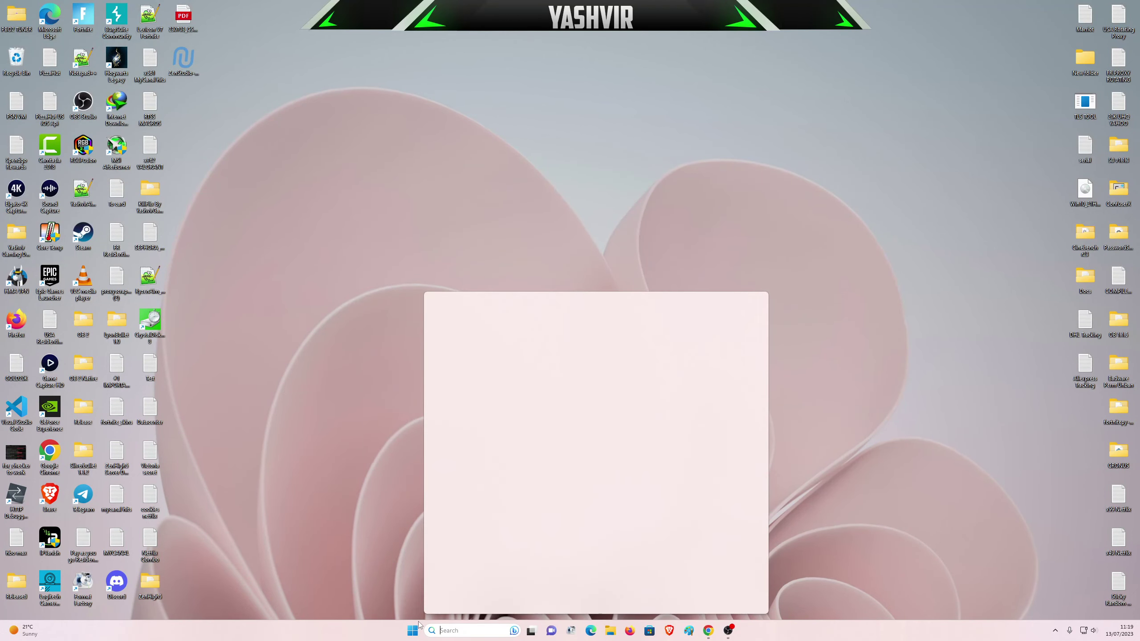
text(cmd)
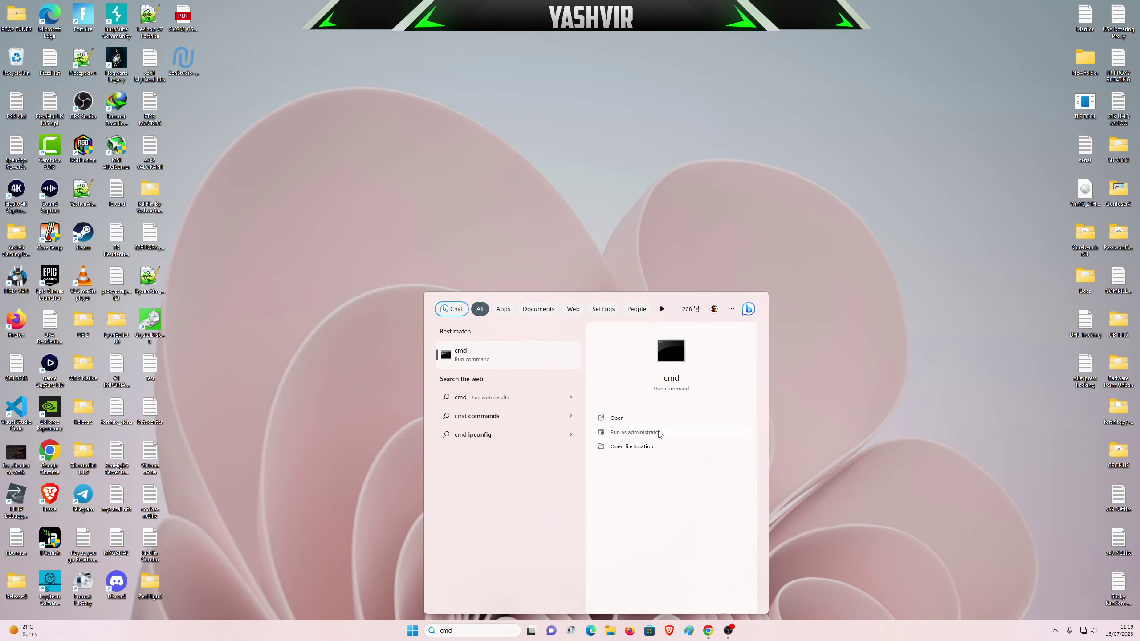
click(637, 432)
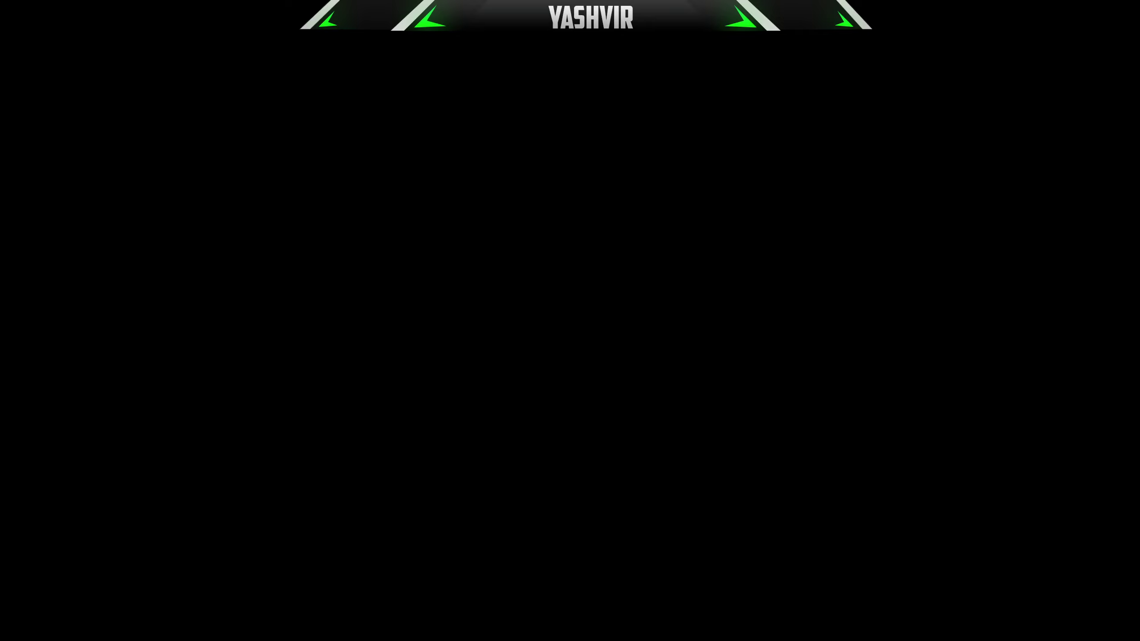
click(601, 414)
text(composer)
key(Return)
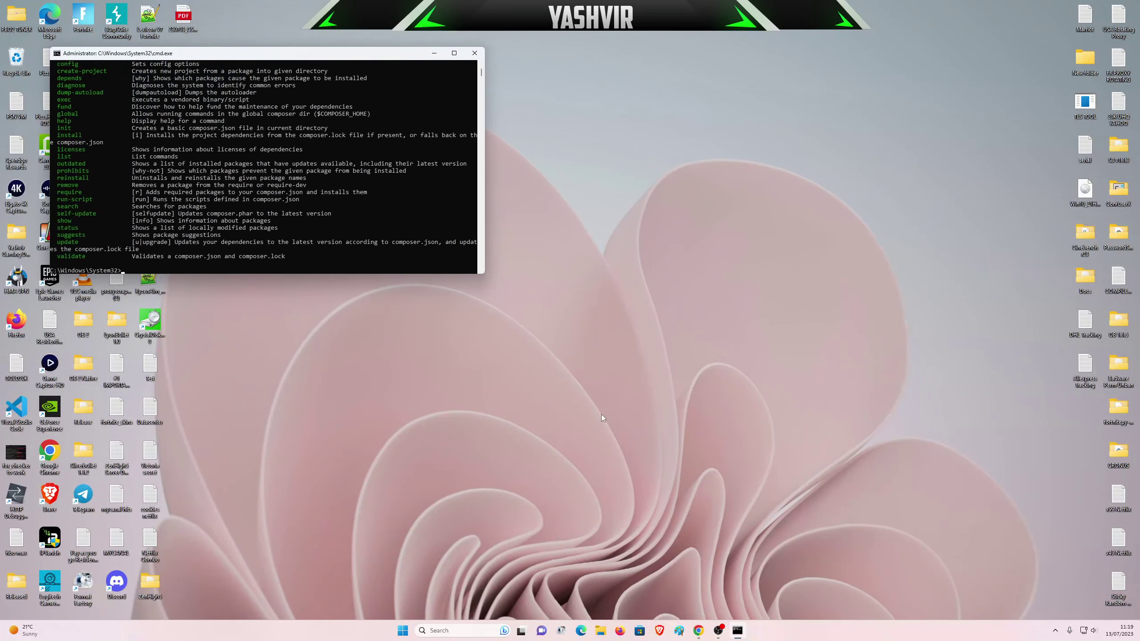
Maximize the Command Prompt window and examine Composer's banner, options and available commands.
click(453, 53)
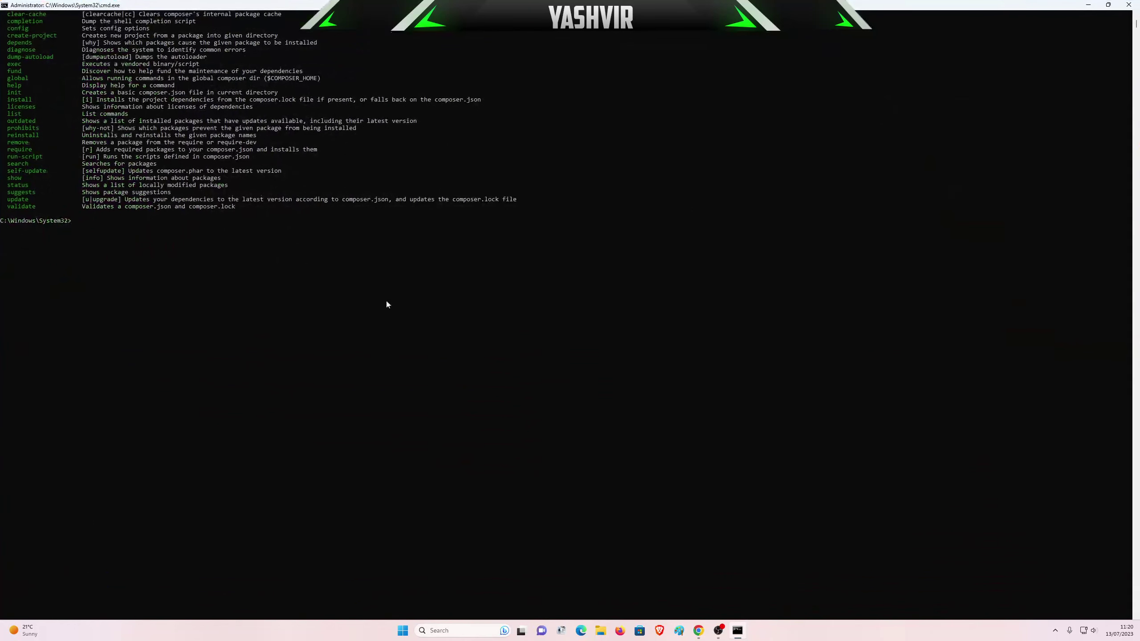
drag(13, 50, 179, 84)
click(160, 73)
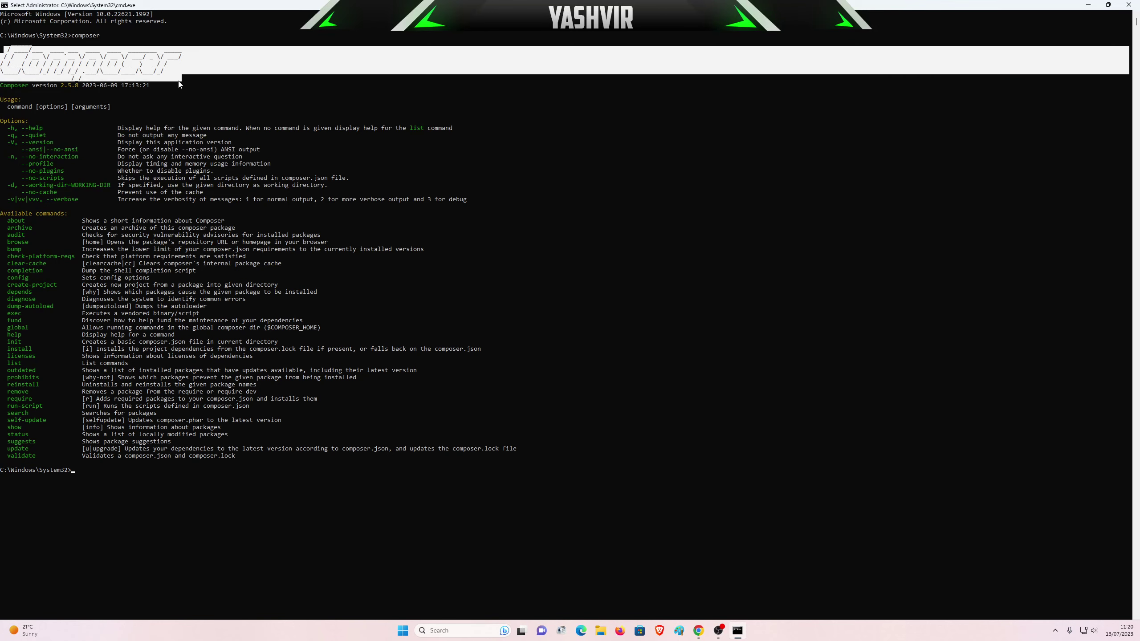
drag(2, 129, 179, 482)
click(319, 413)
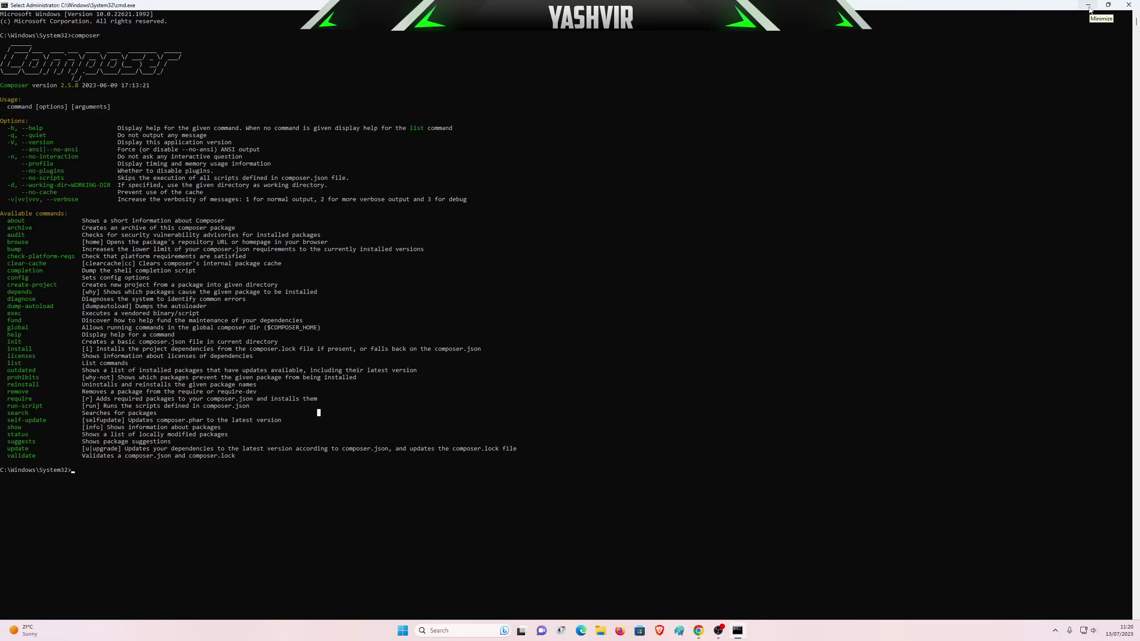
Close the administrator Command Prompt window and refresh the desktop.
click(1127, 5)
right_click(709, 215)
click(735, 250)
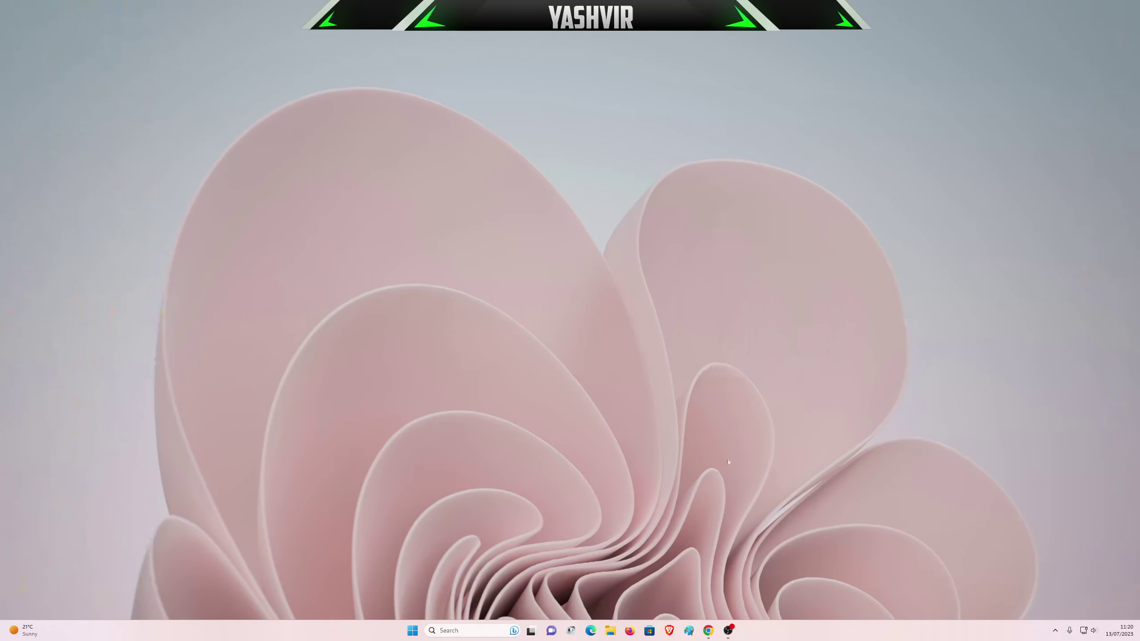